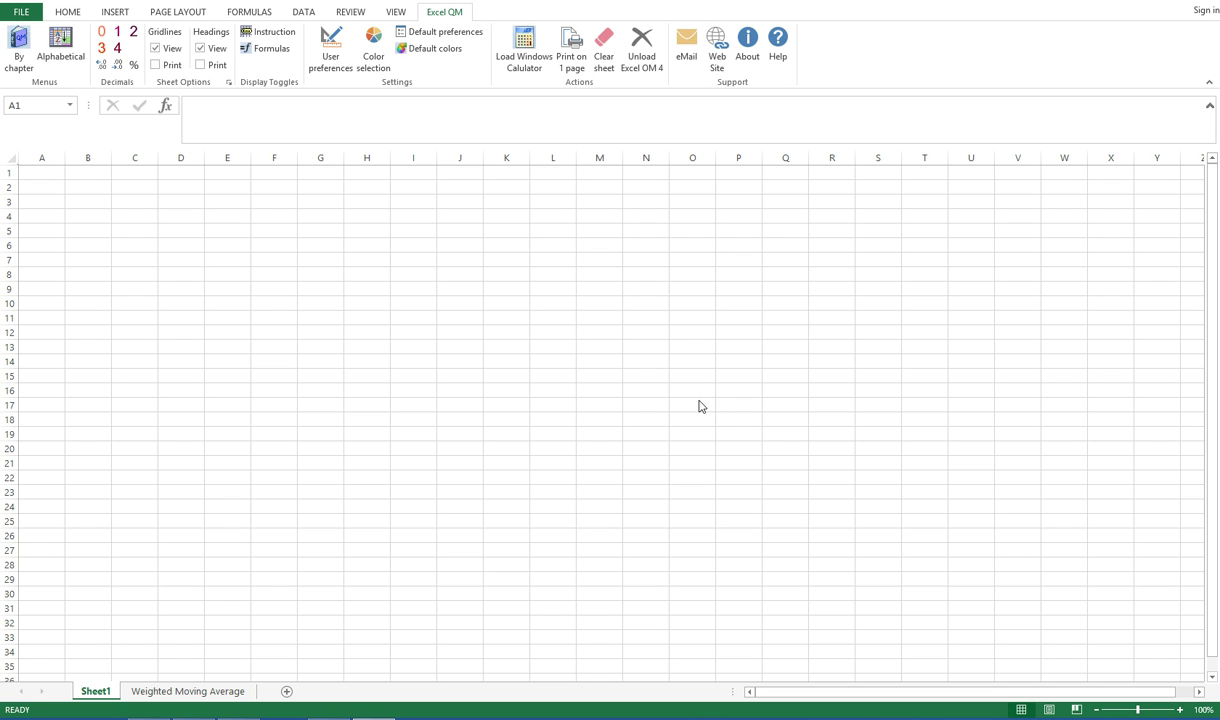
Minimize the empty Excel QM workbook to reveal the Windows desktop
click(1173, 4)
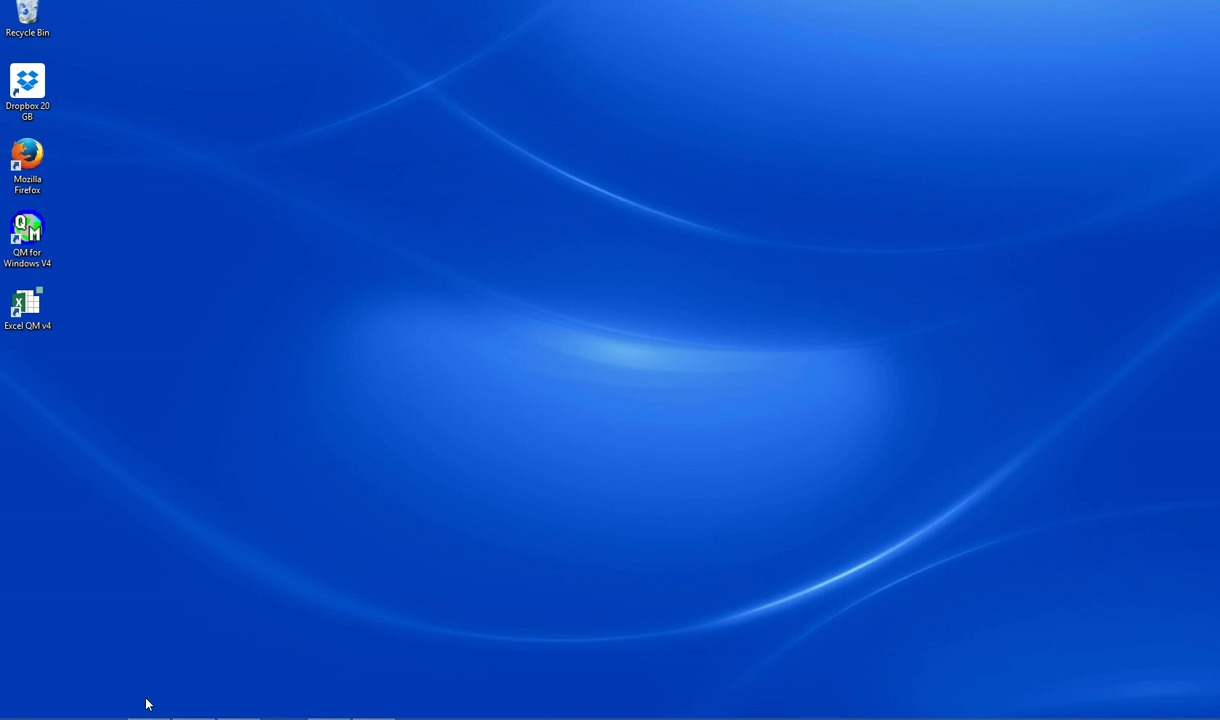
mouse_move(194, 714)
click(205, 680)
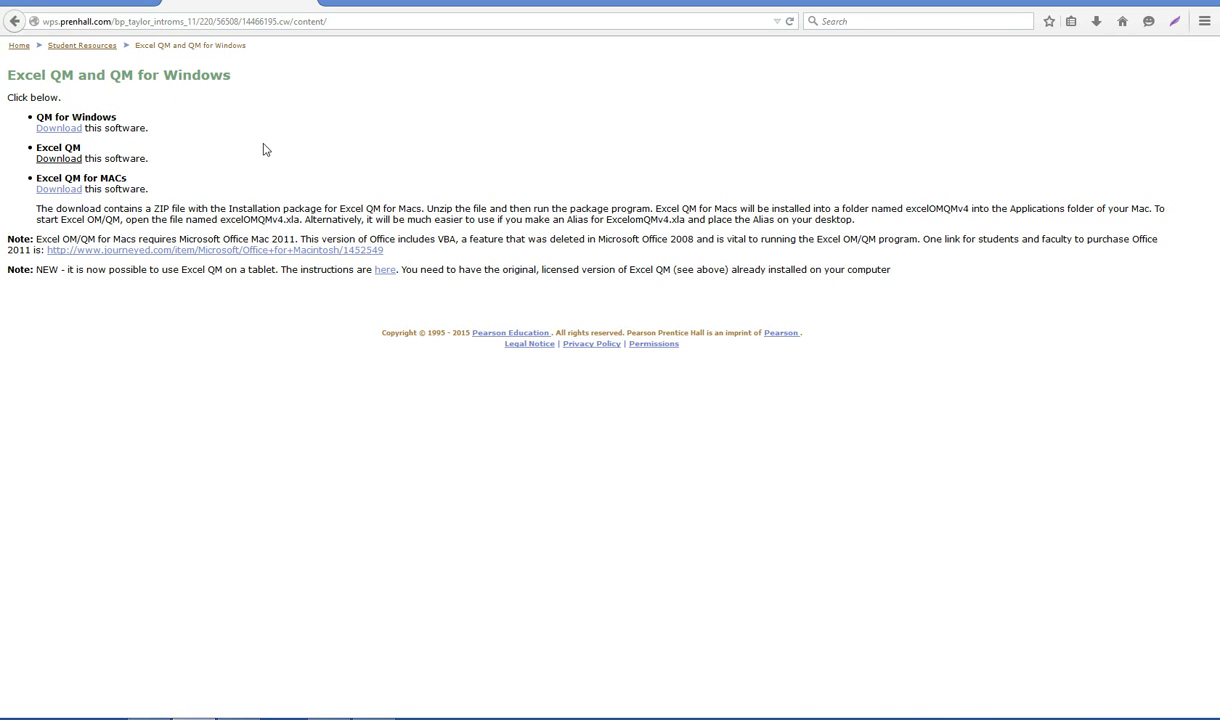
click(15, 22)
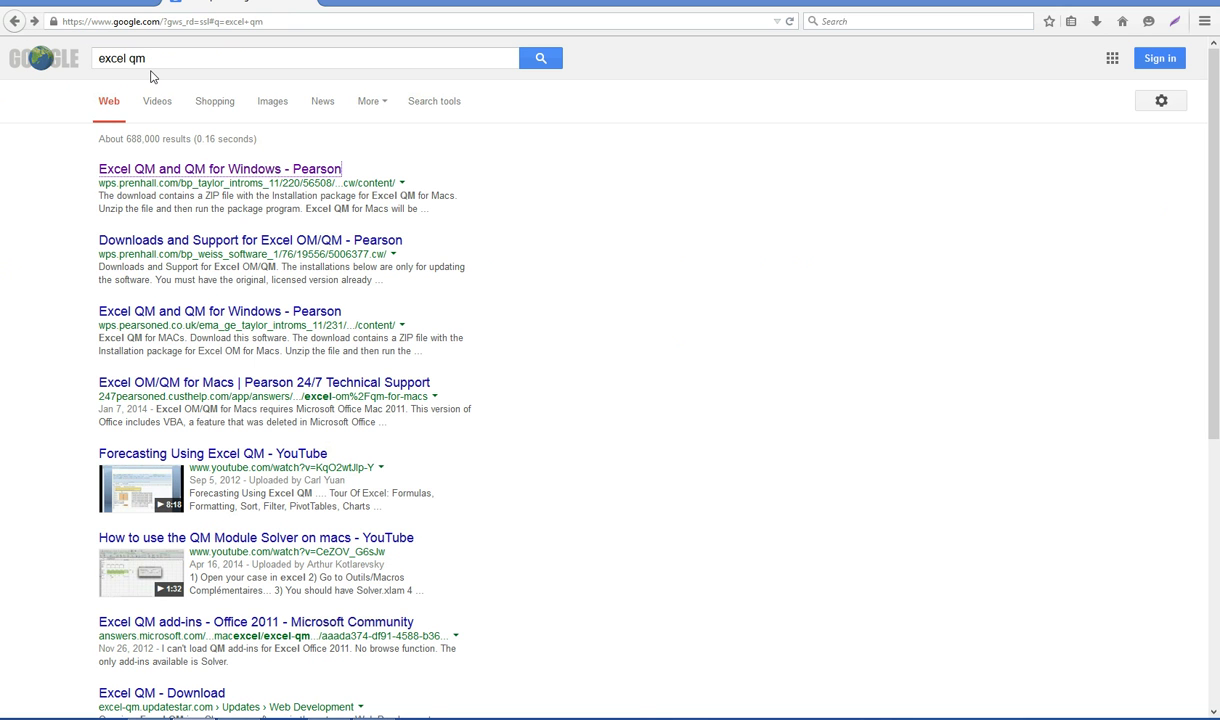
click(280, 175)
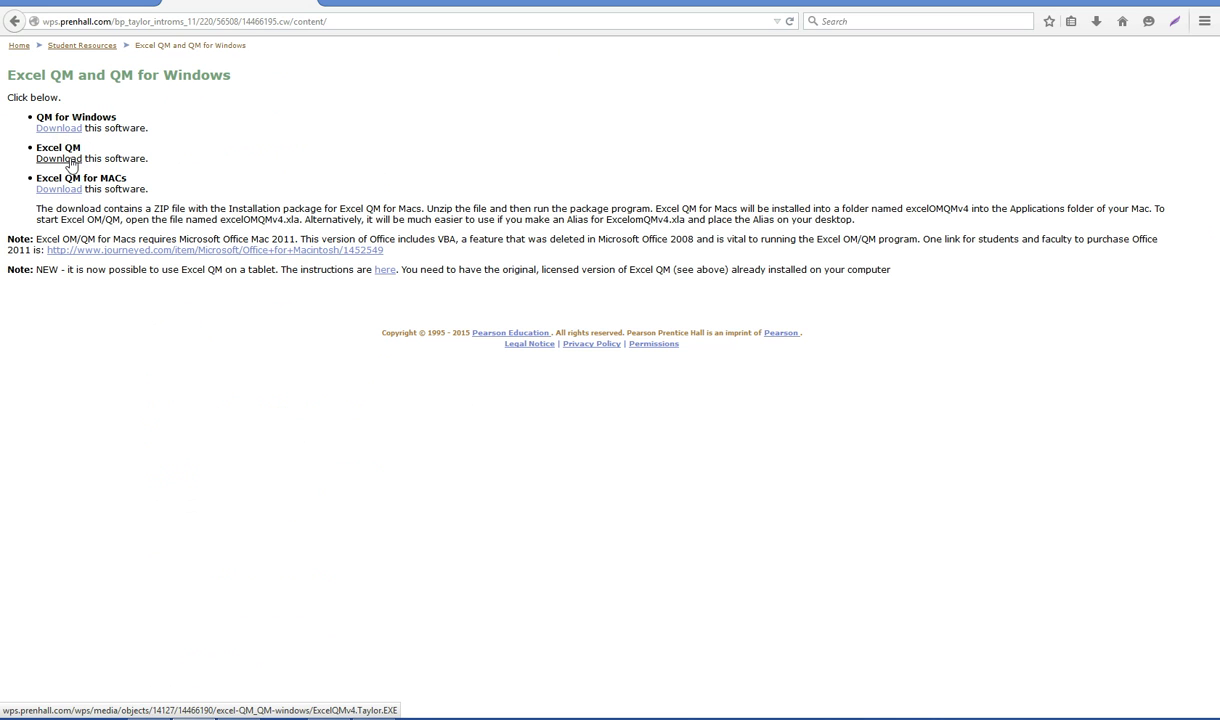
click(71, 163)
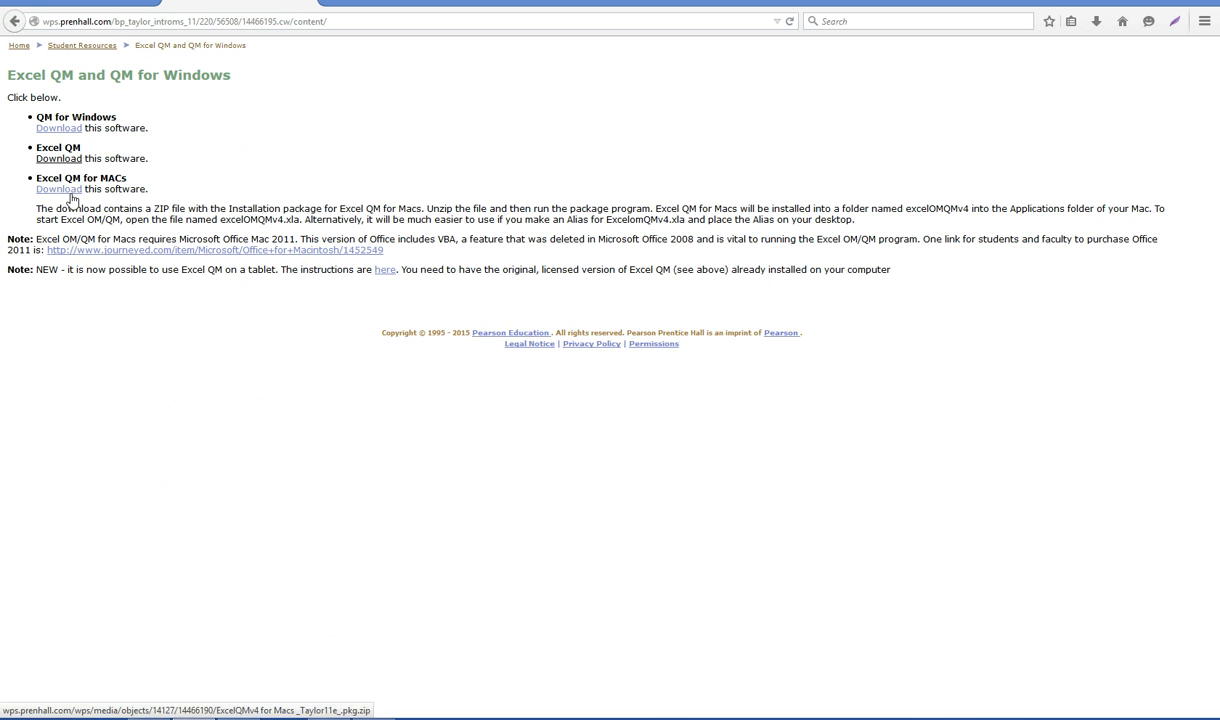
click(1153, 4)
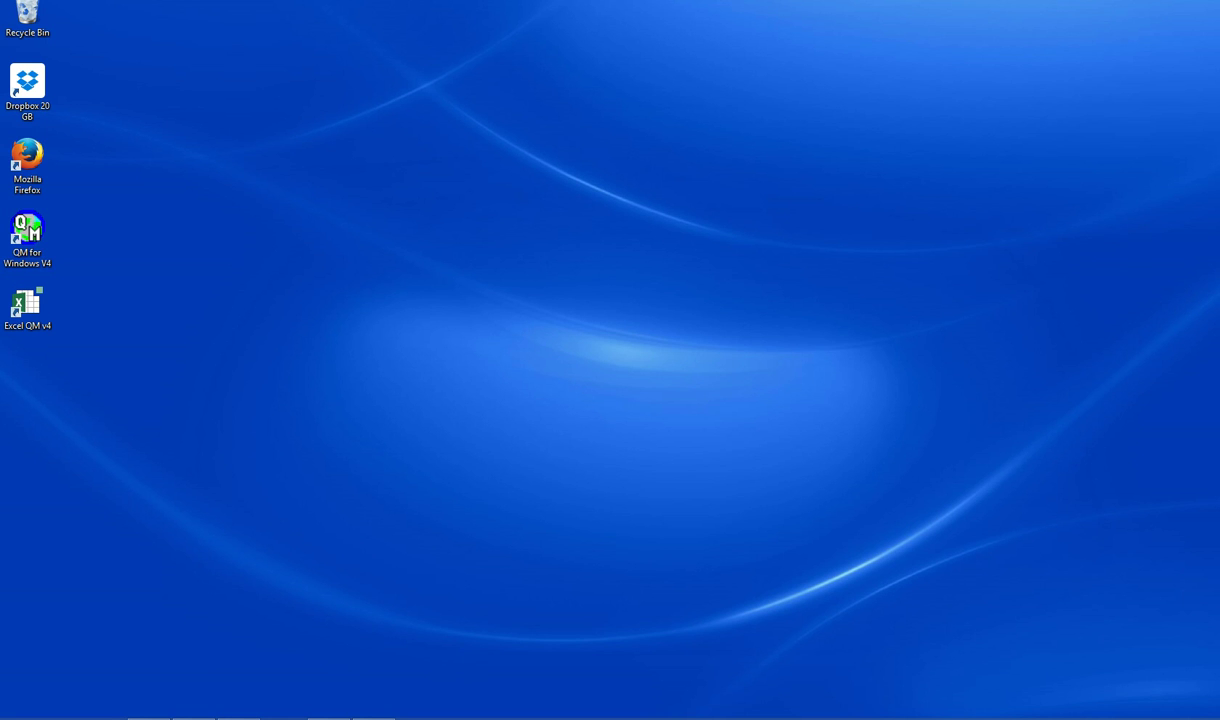
Restore the minimized Excel workbook from the taskbar
mouse_move(373, 717)
mouse_move(328, 717)
click(374, 716)
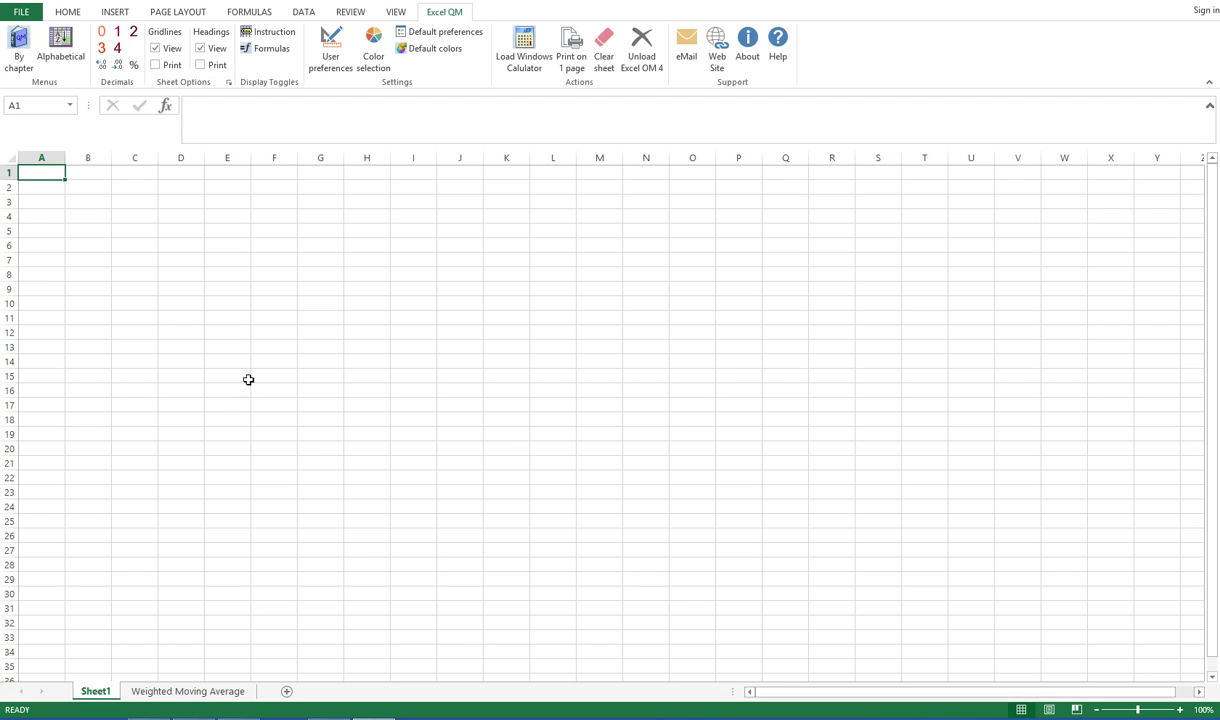
Show Excel QM's alphabetical model list with the Forecasting models, including Weighted Moving Average
click(66, 12)
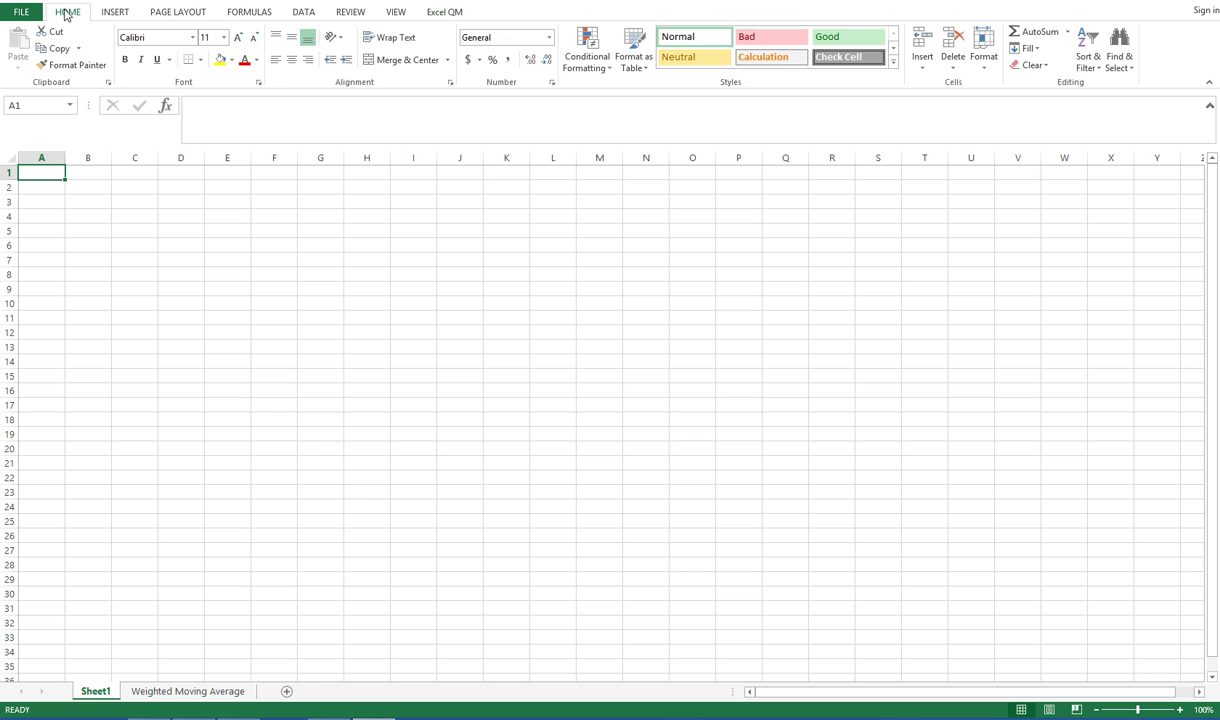
click(445, 12)
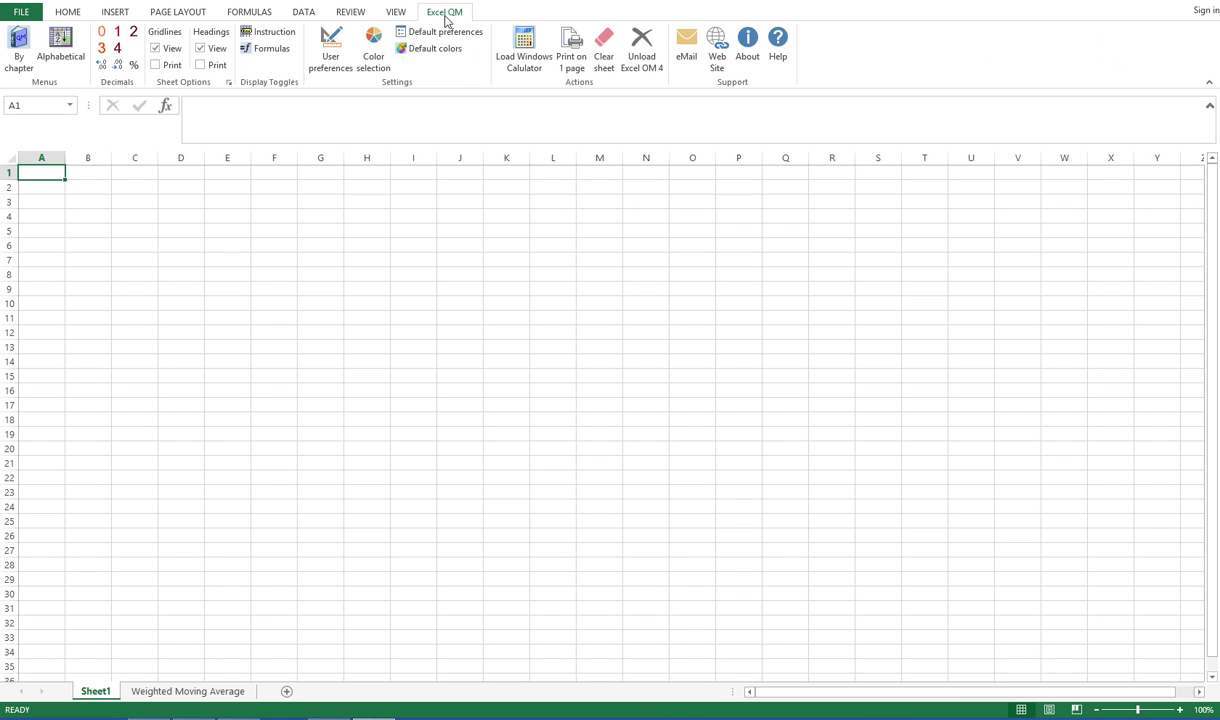
click(63, 50)
mouse_move(97, 111)
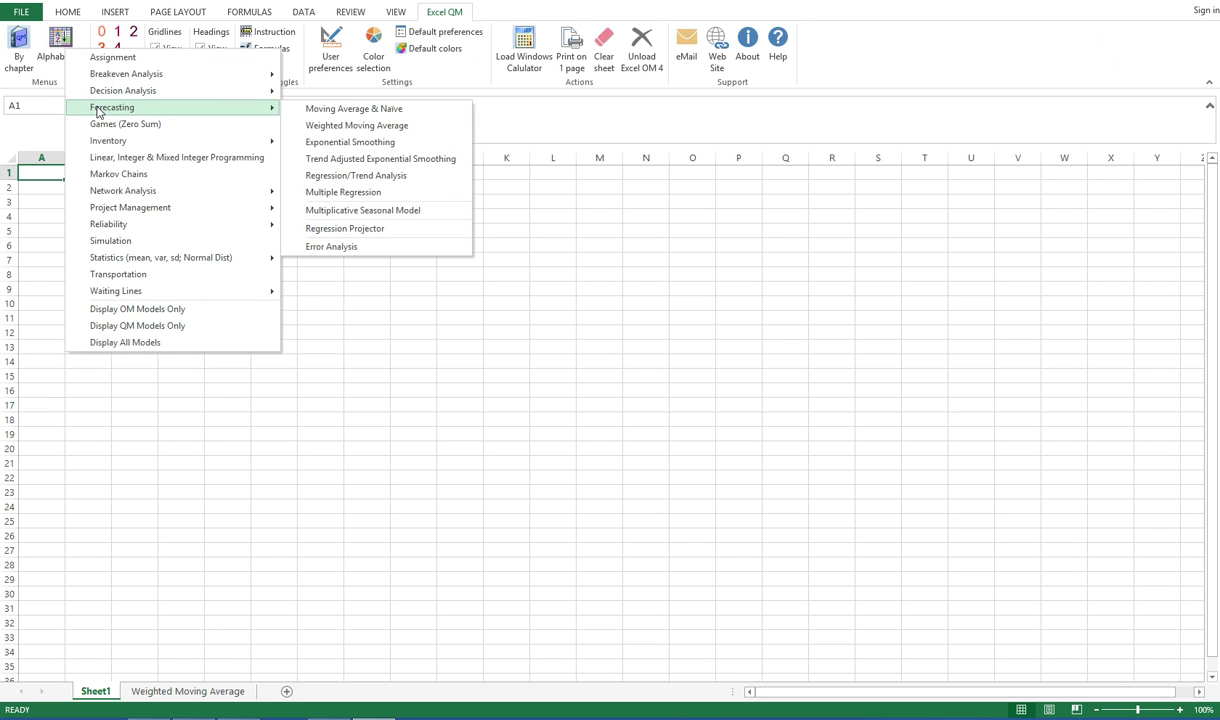
Start a Weighted Moving Average model titled 'Verhalen Garden Supply'
click(362, 127)
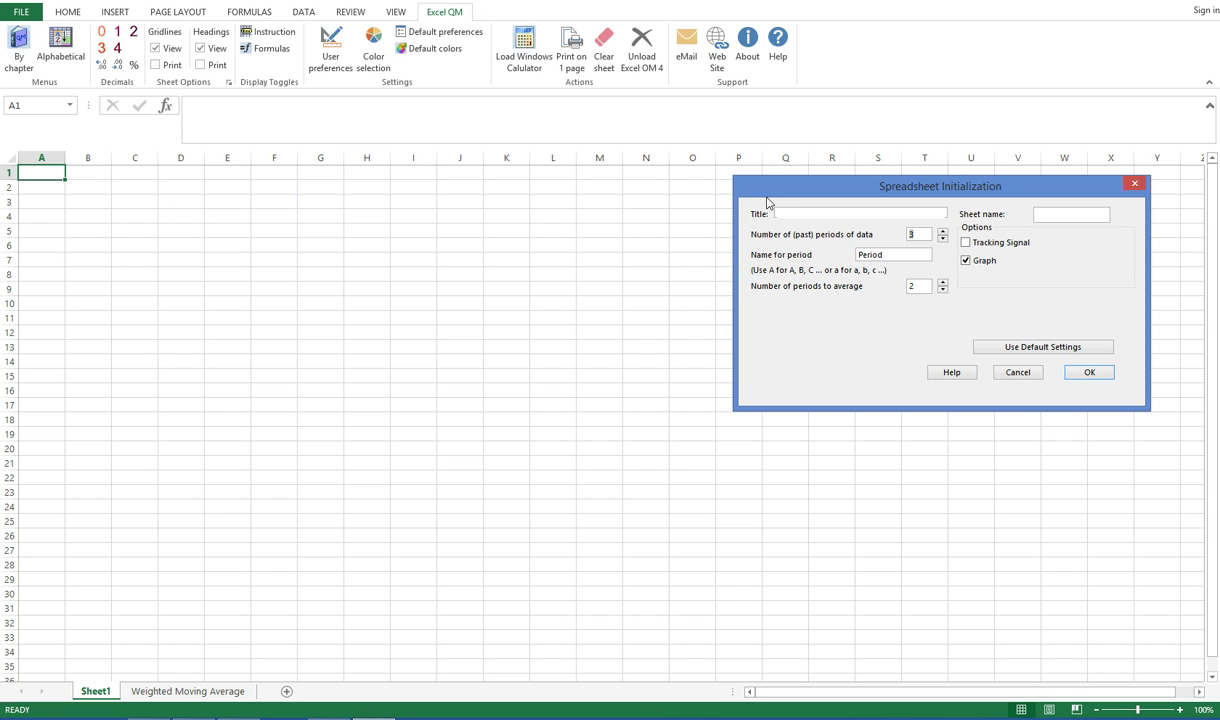
text(erhalen)
key(BackSpace)
key(BackSpace)
key(BackSpace)
key(BackSpace)
key(BackSpace)
key(BackSpace)
text(Verhale)
text(n)
text( Gst)
key(BackSpace)
key(BackSpace)
text(arden Supply)
Set 12 past periods of data and 3 periods to average
click(942, 231)
click(942, 231)
click(942, 231)
click(942, 231)
click(942, 231)
click(942, 231)
click(942, 231)
click(942, 232)
click(942, 232)
click(942, 232)
click(943, 283)
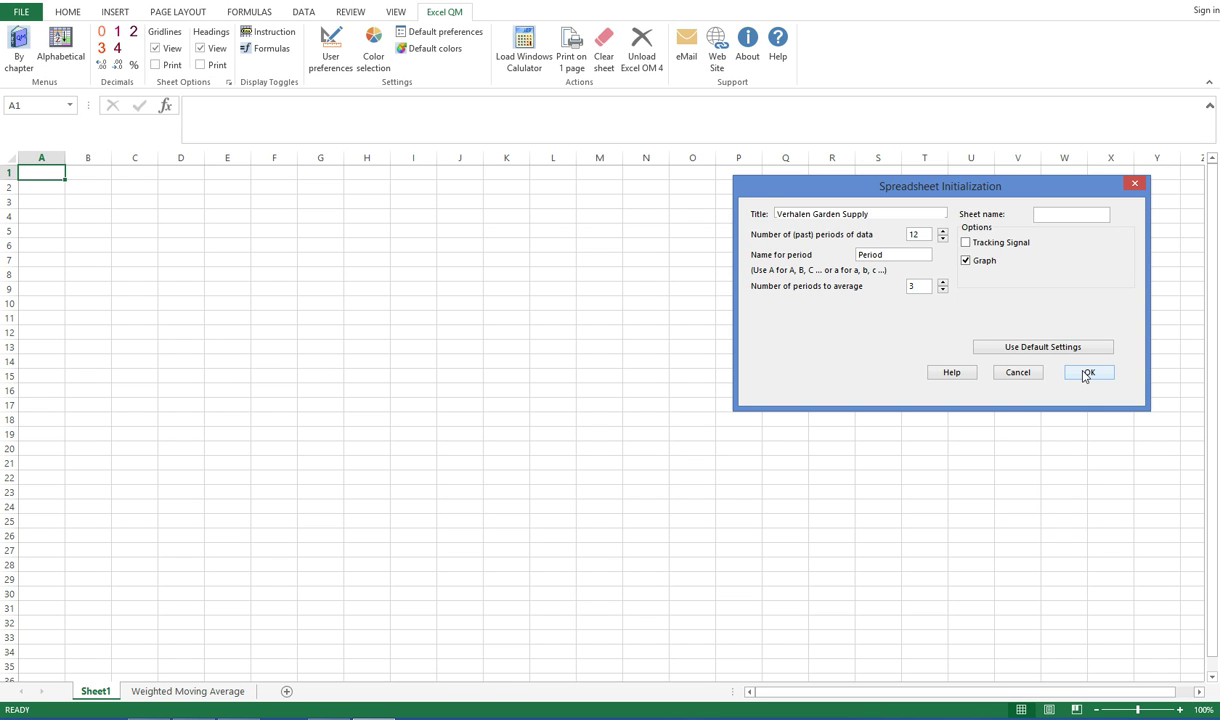
Create the weighted moving average worksheet and move its Forecasting chart to the upper right
click(1086, 373)
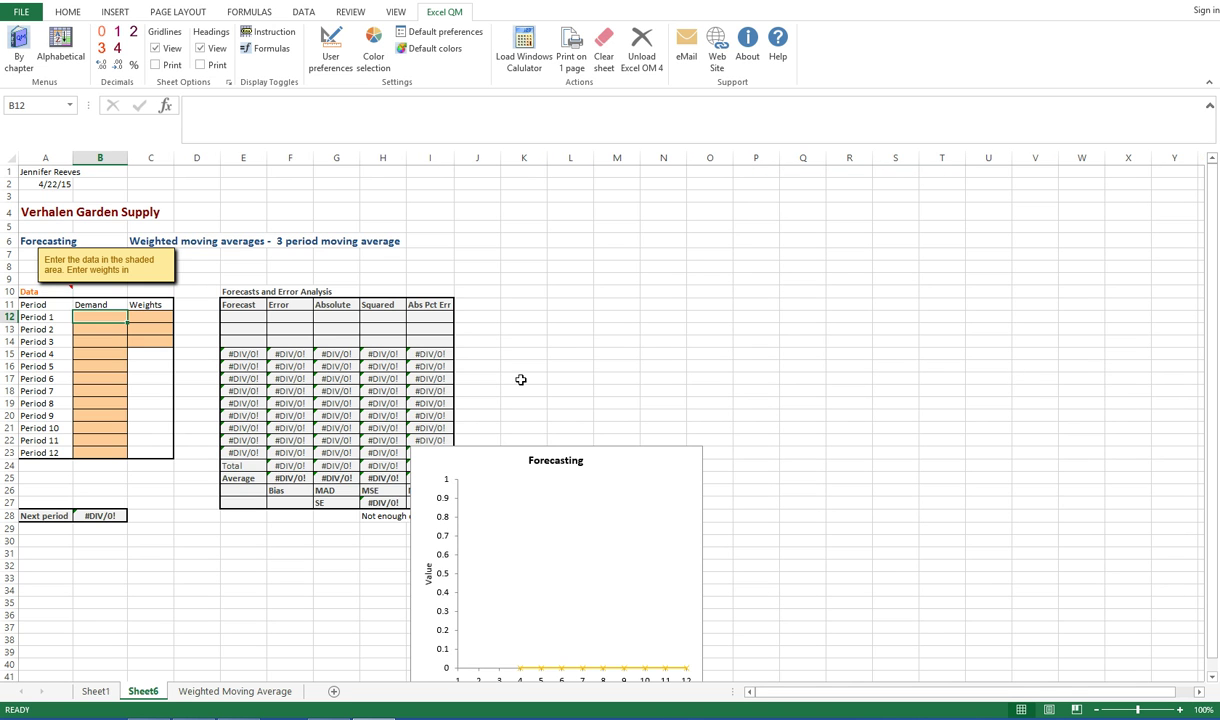
drag(500, 457, 820, 201)
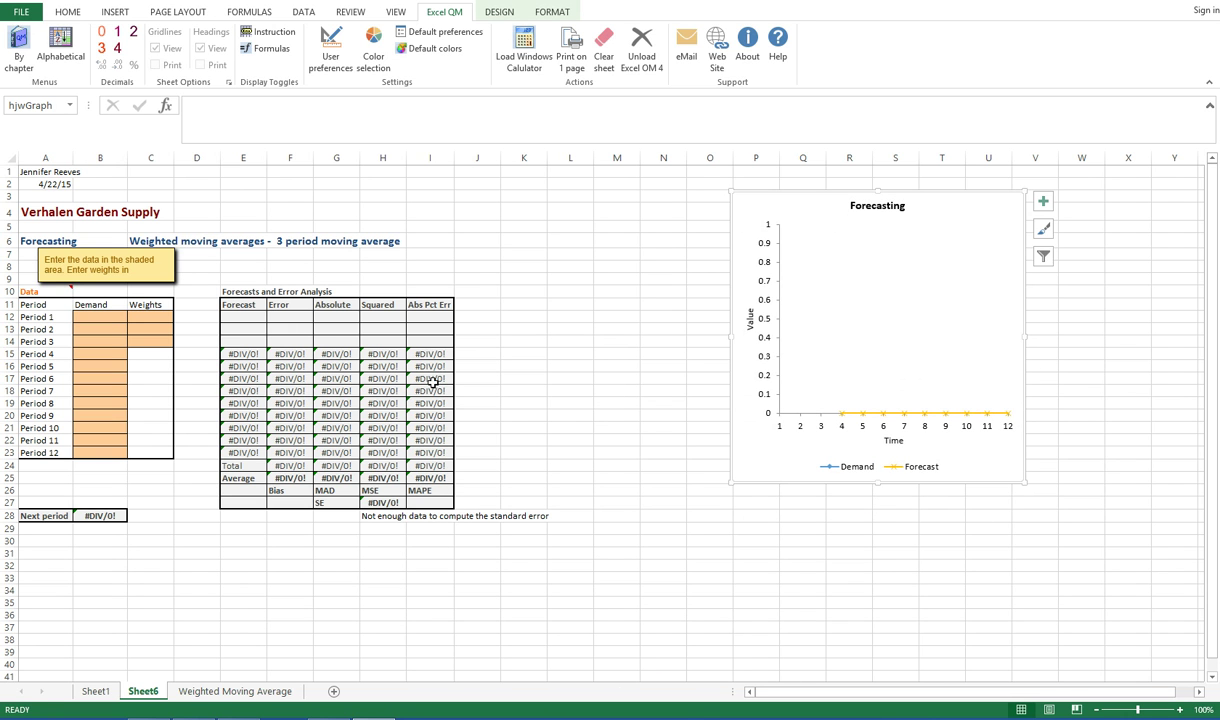
click(100, 316)
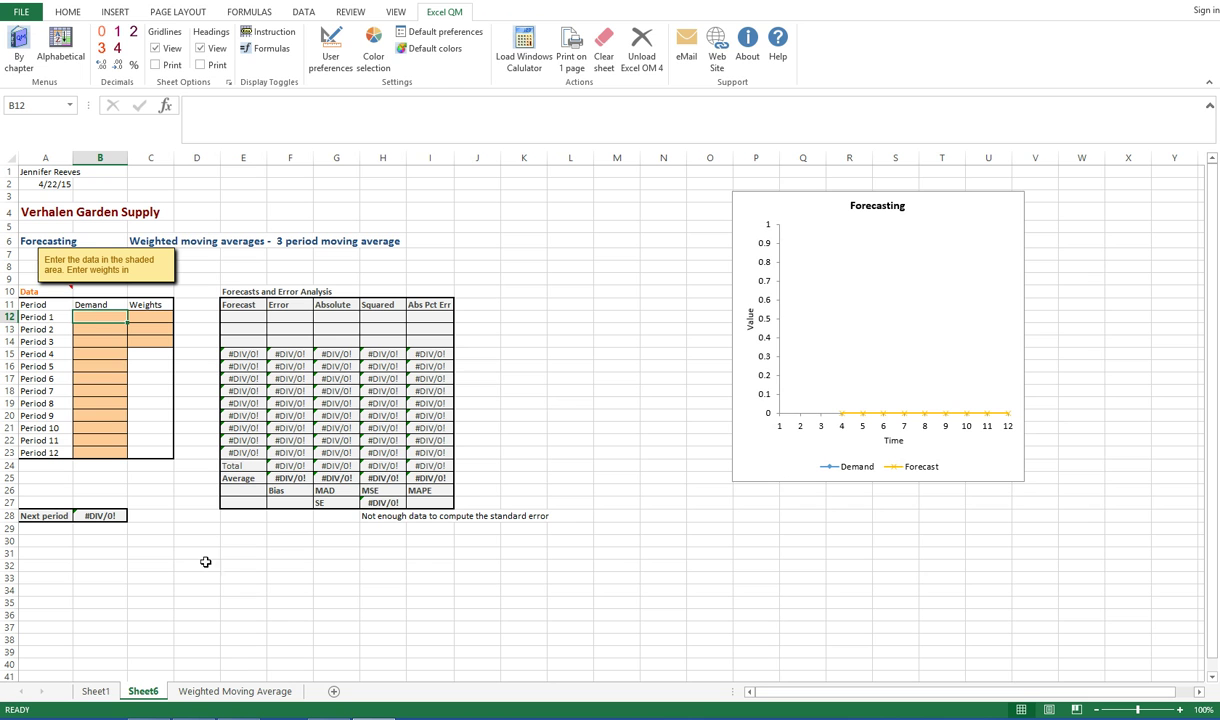
Copy the twelve demand values B12:B23 from the Weighted Moving Average sheet into Sheet6
click(235, 691)
drag(160, 318, 177, 453)
key(ctrl+c)
click(143, 691)
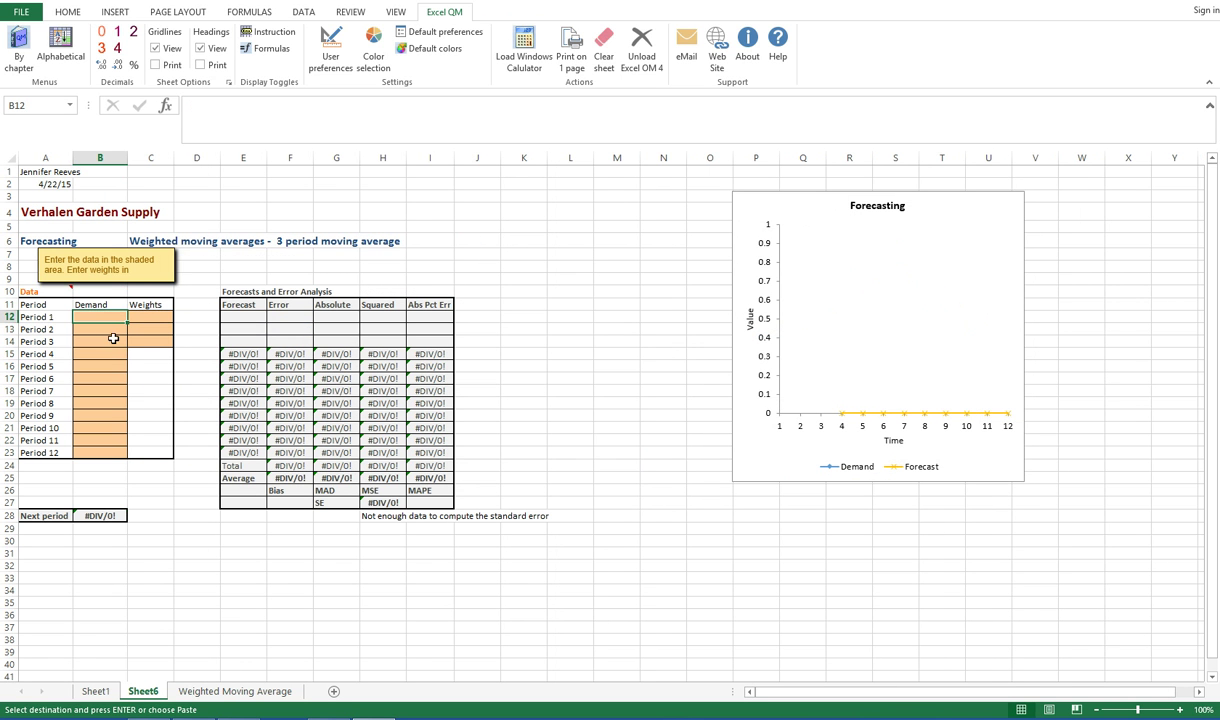
key(ctrl+v)
click(152, 391)
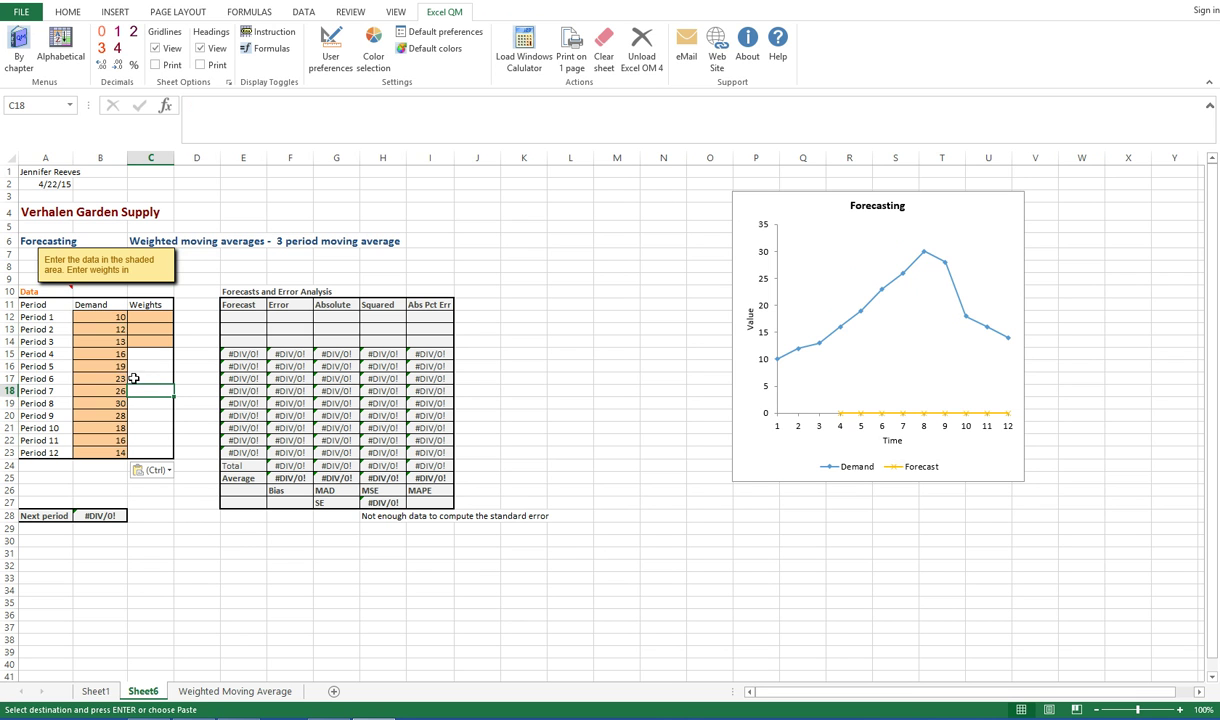
Enter weights 1, 2 and 3 in C12:C14
click(150, 316)
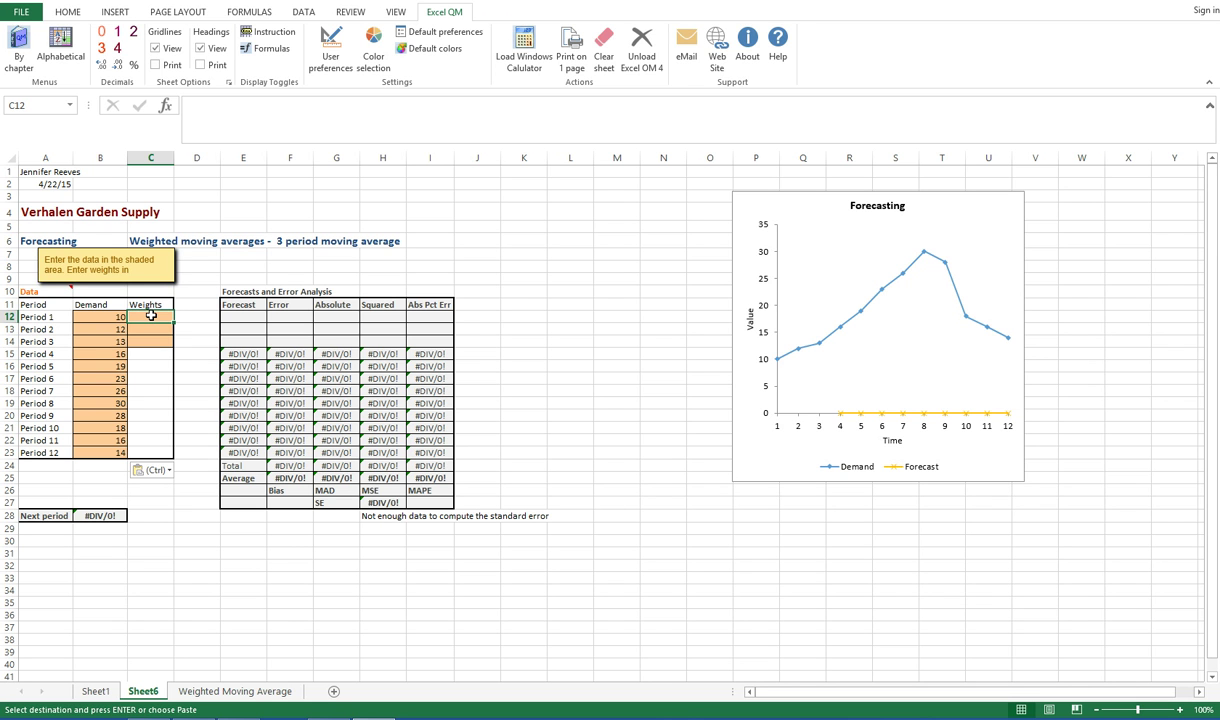
text(1)
key(Return)
text(2)
key(Return)
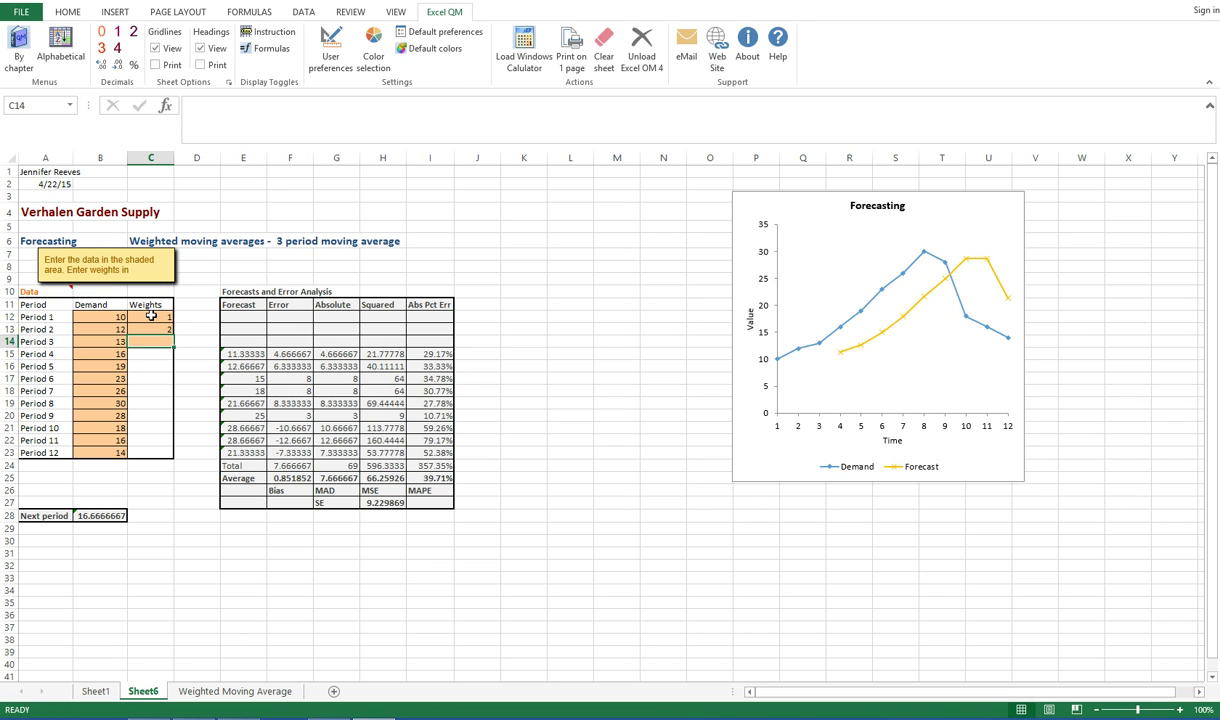
text(3)
key(Return)
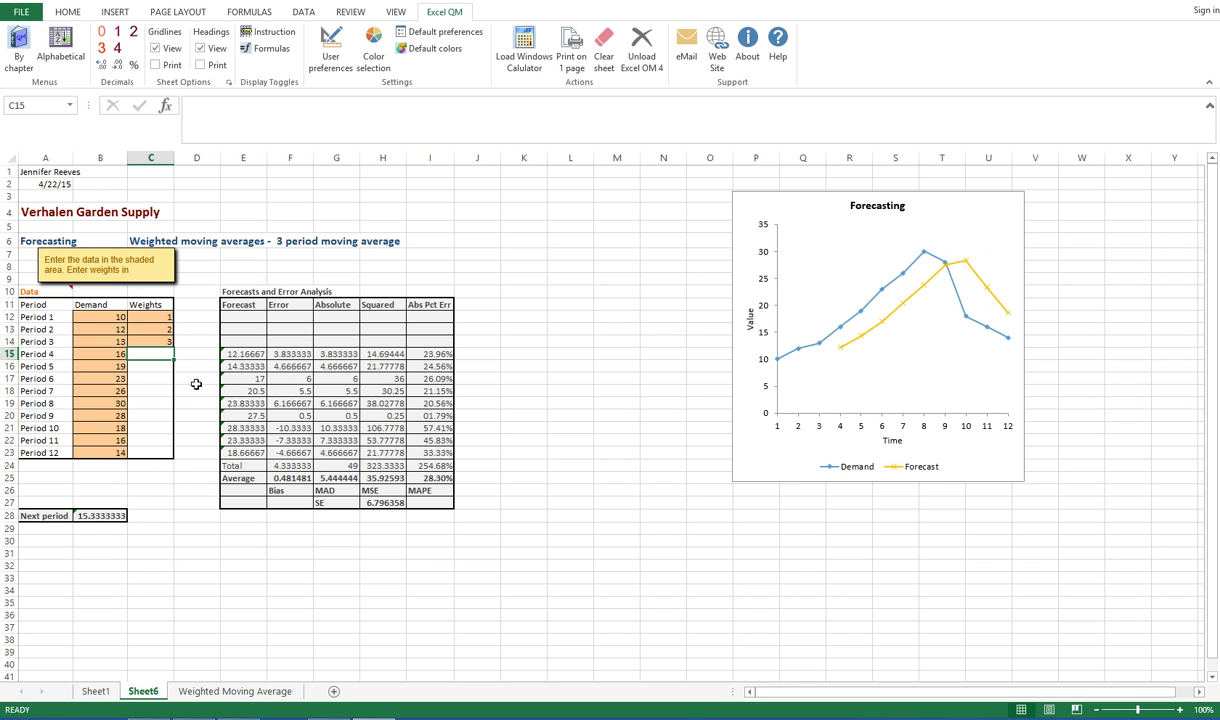
Round the forecast table E15:I24 to whole numbers
drag(247, 357, 440, 470)
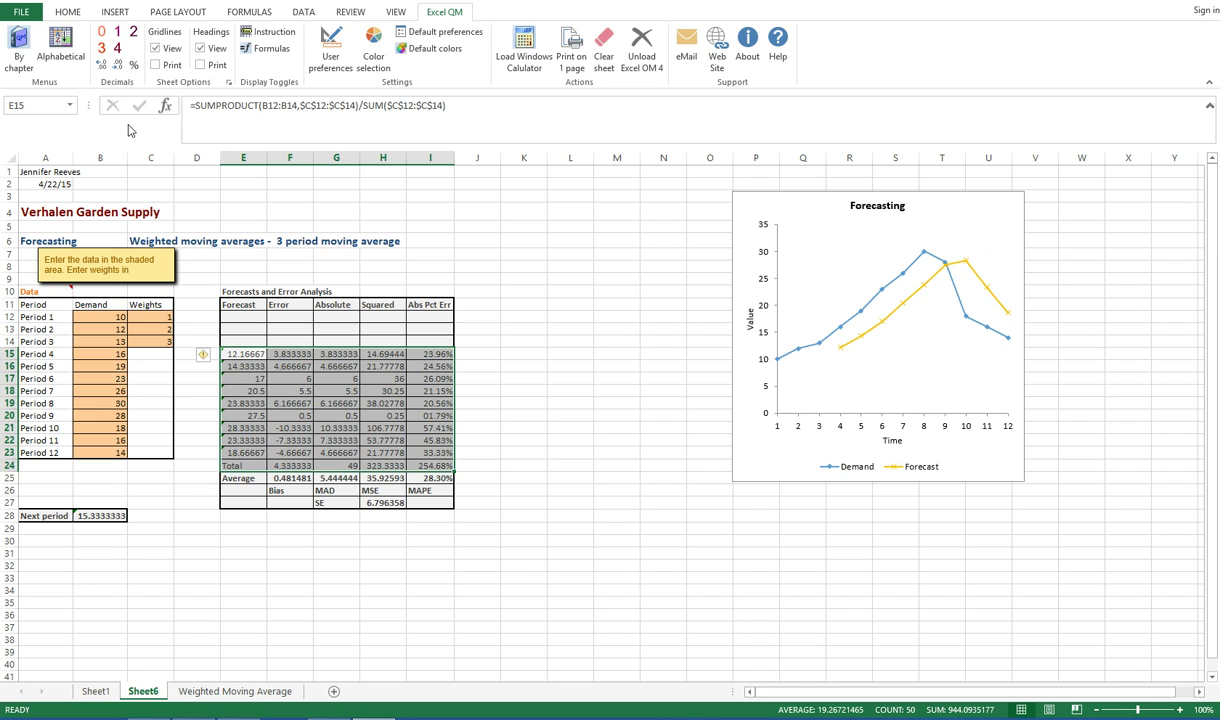
click(117, 66)
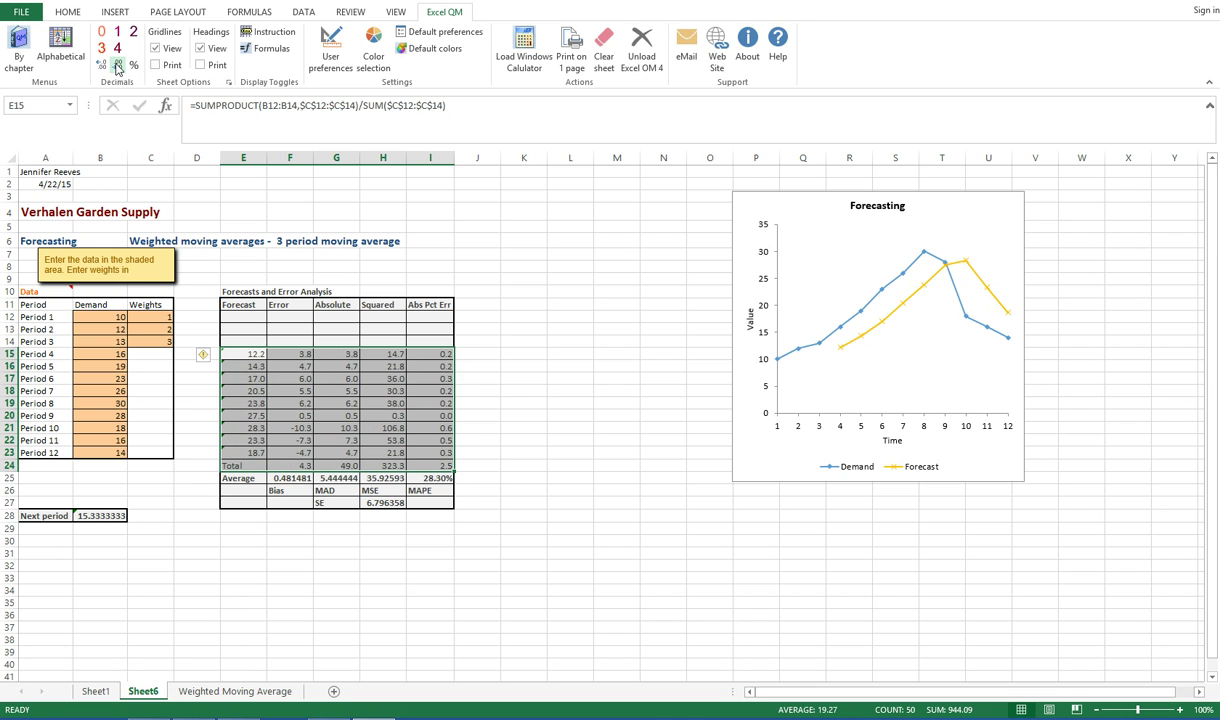
click(117, 66)
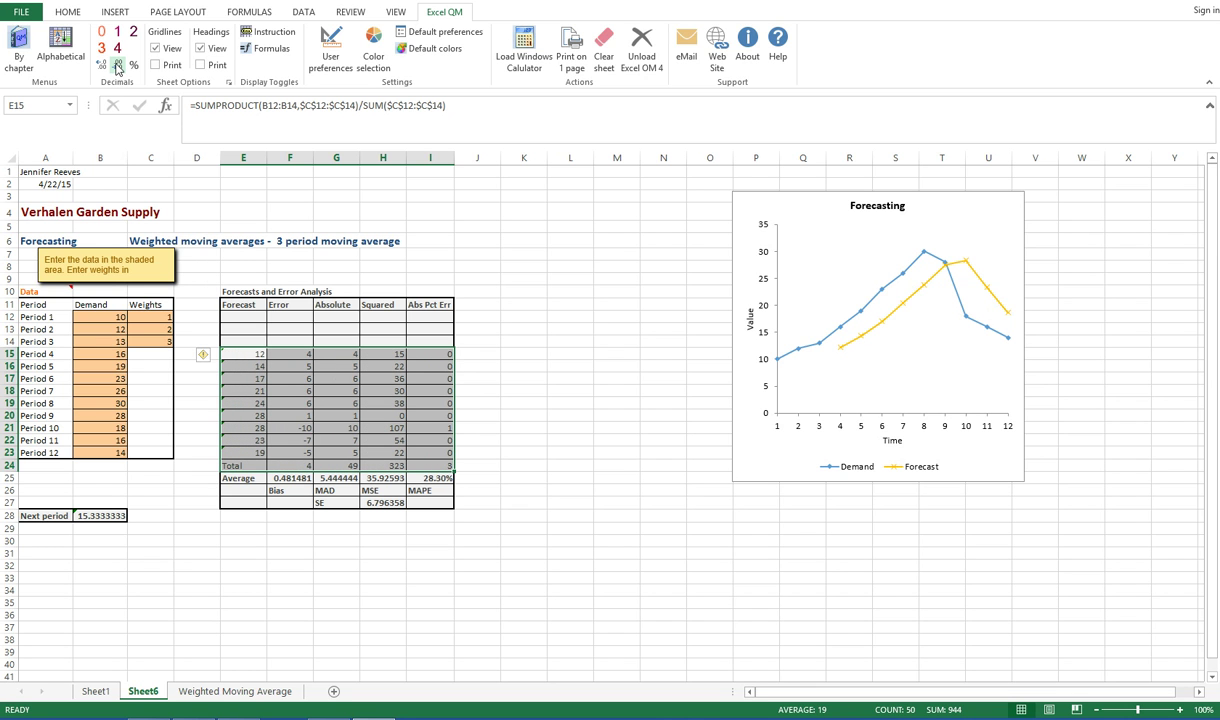
click(524, 366)
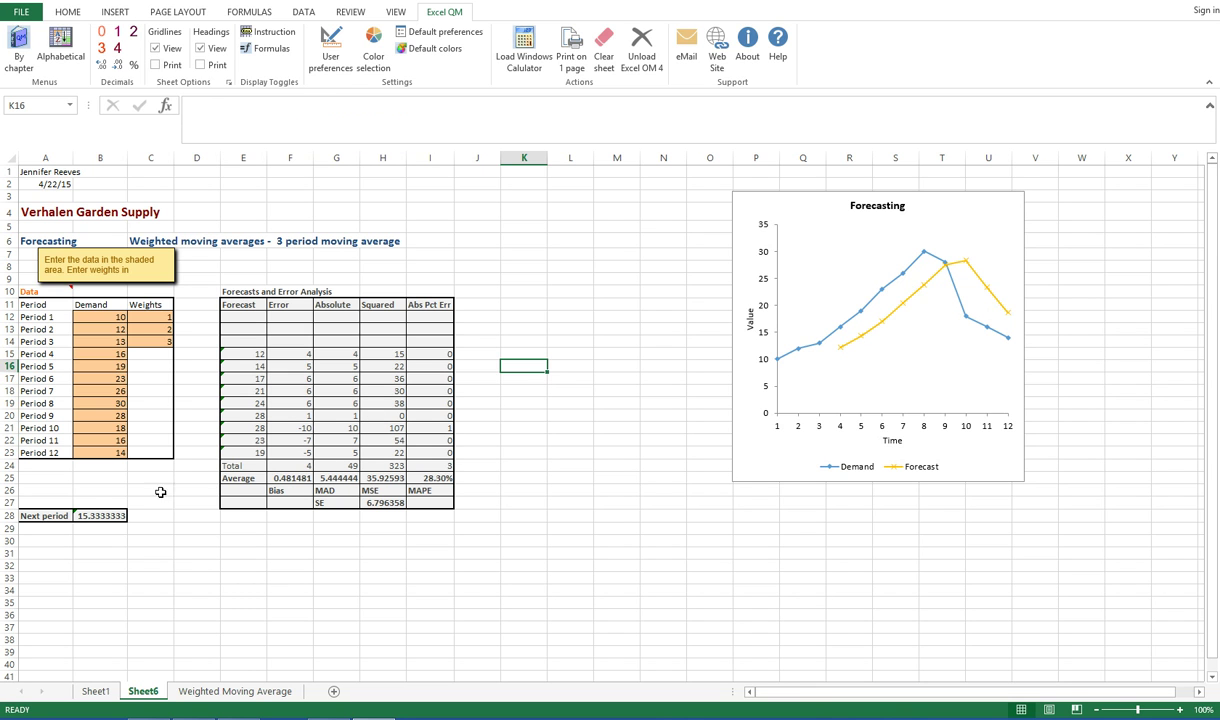
Format the next-period forecast in B28 to show 15.33
click(88, 515)
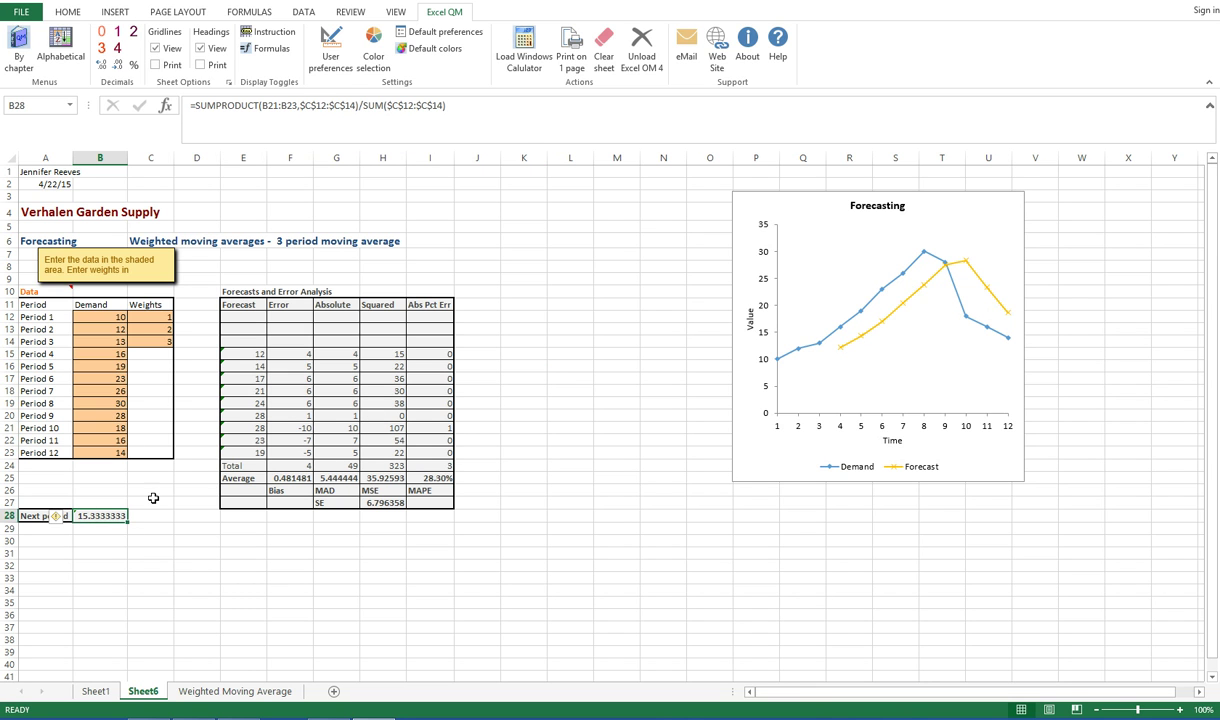
click(100, 565)
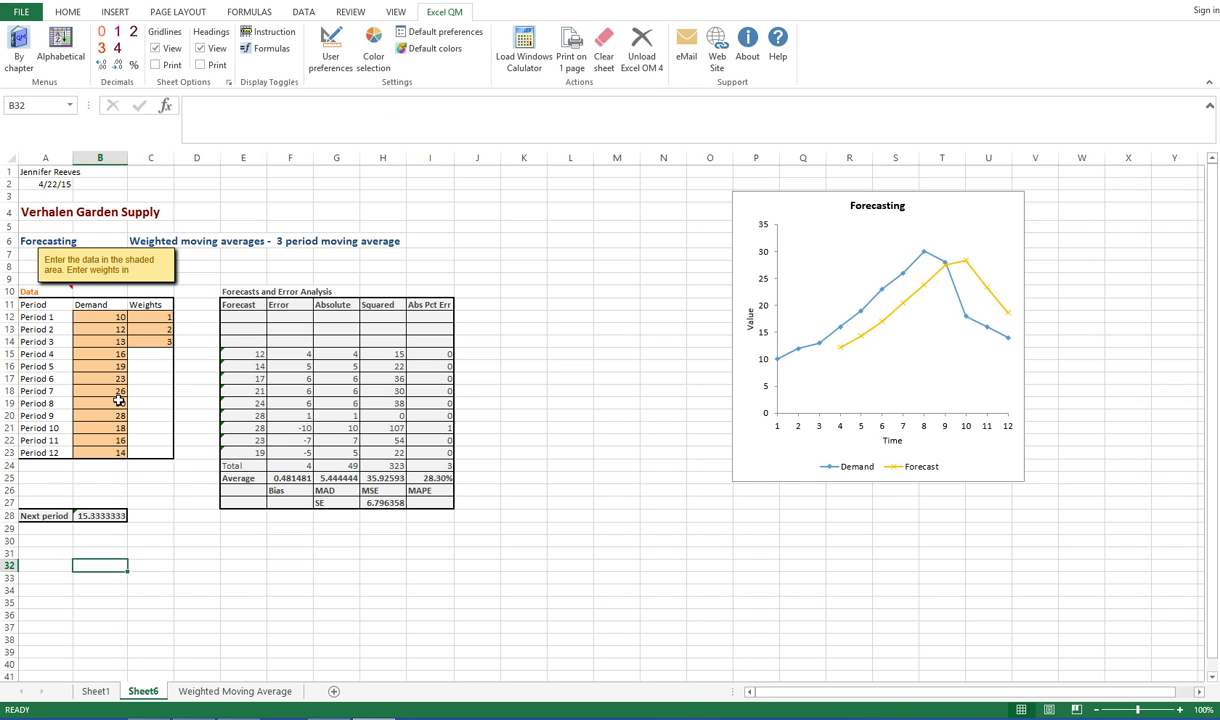
click(100, 516)
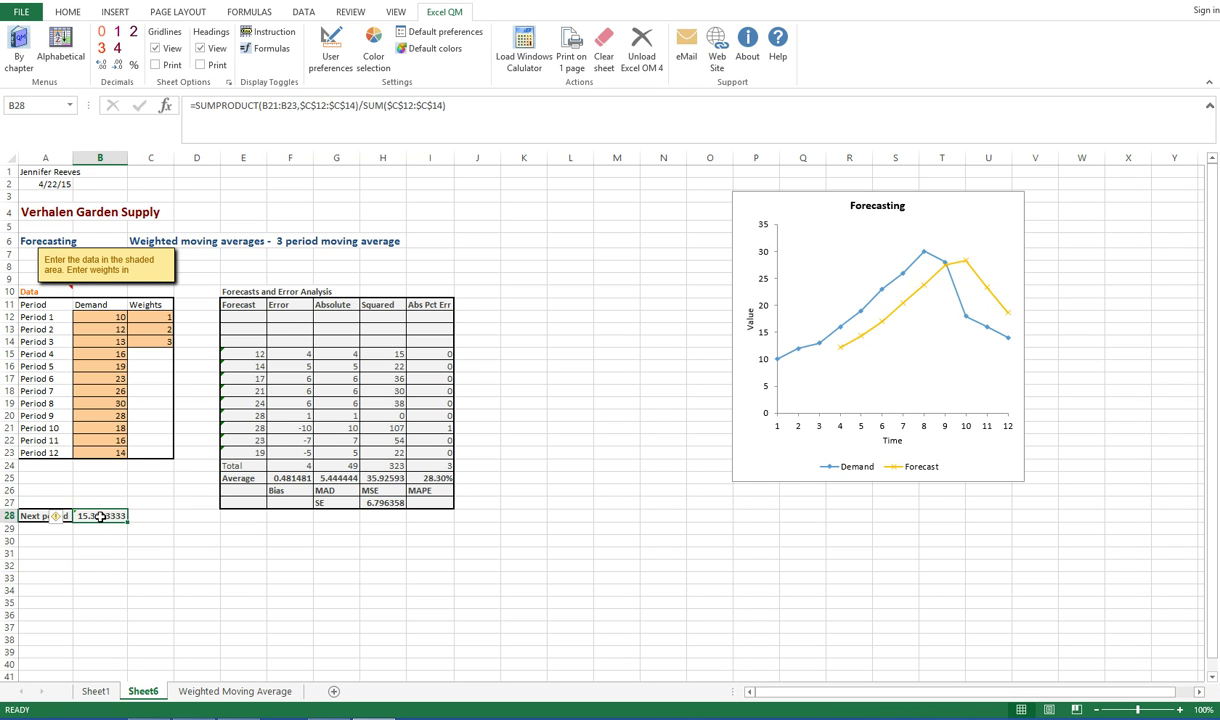
click(116, 65)
click(116, 65)
click(116, 65)
click(116, 65)
click(116, 65)
click(287, 627)
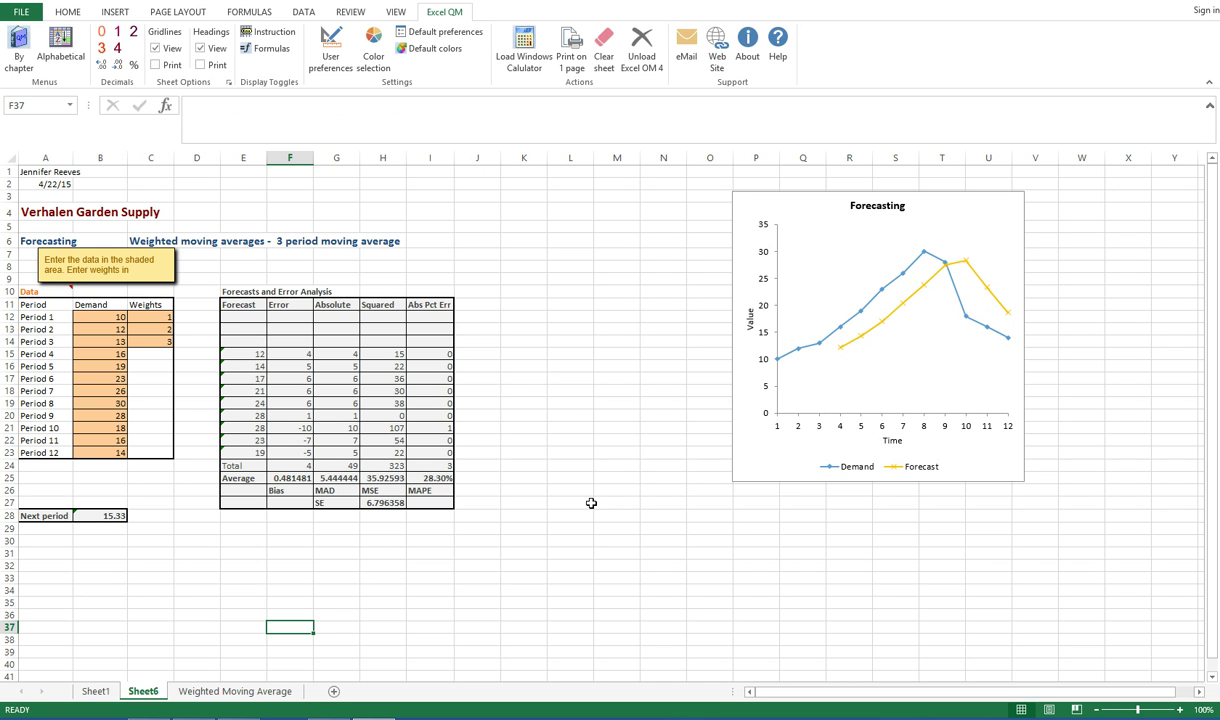
Minimize Excel and bring back the QM for Windows Verhalen Garden Supply data table
click(1172, 4)
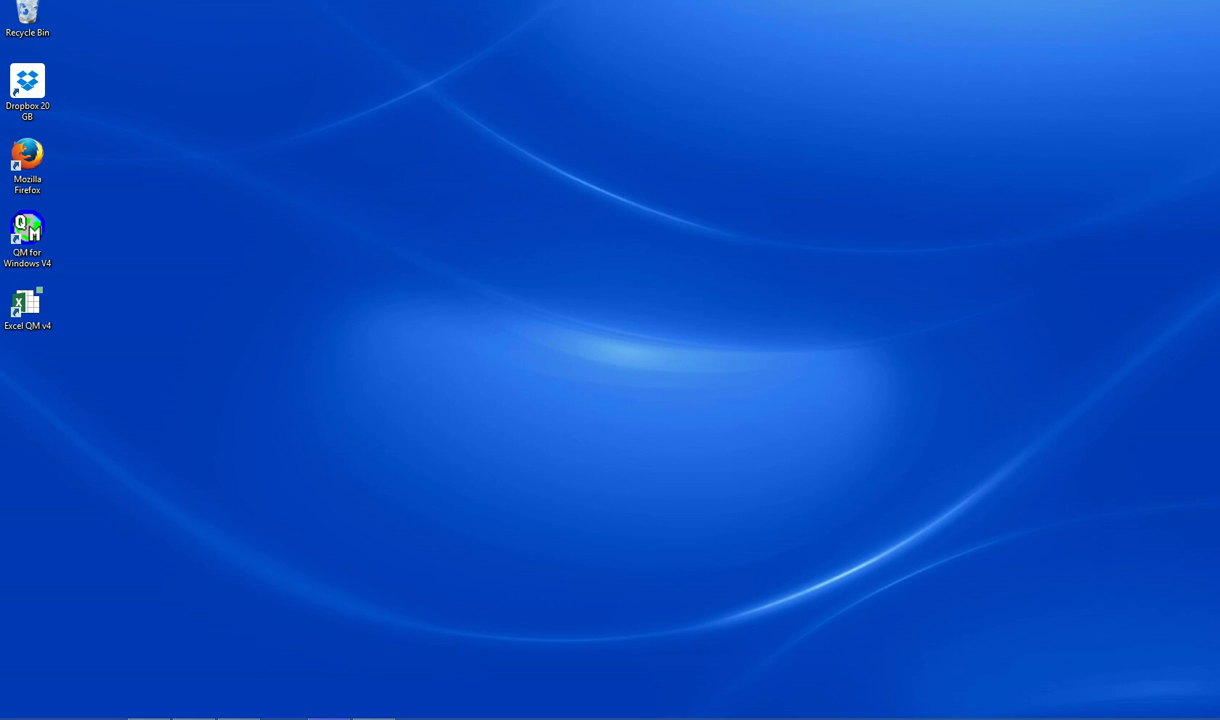
mouse_move(328, 716)
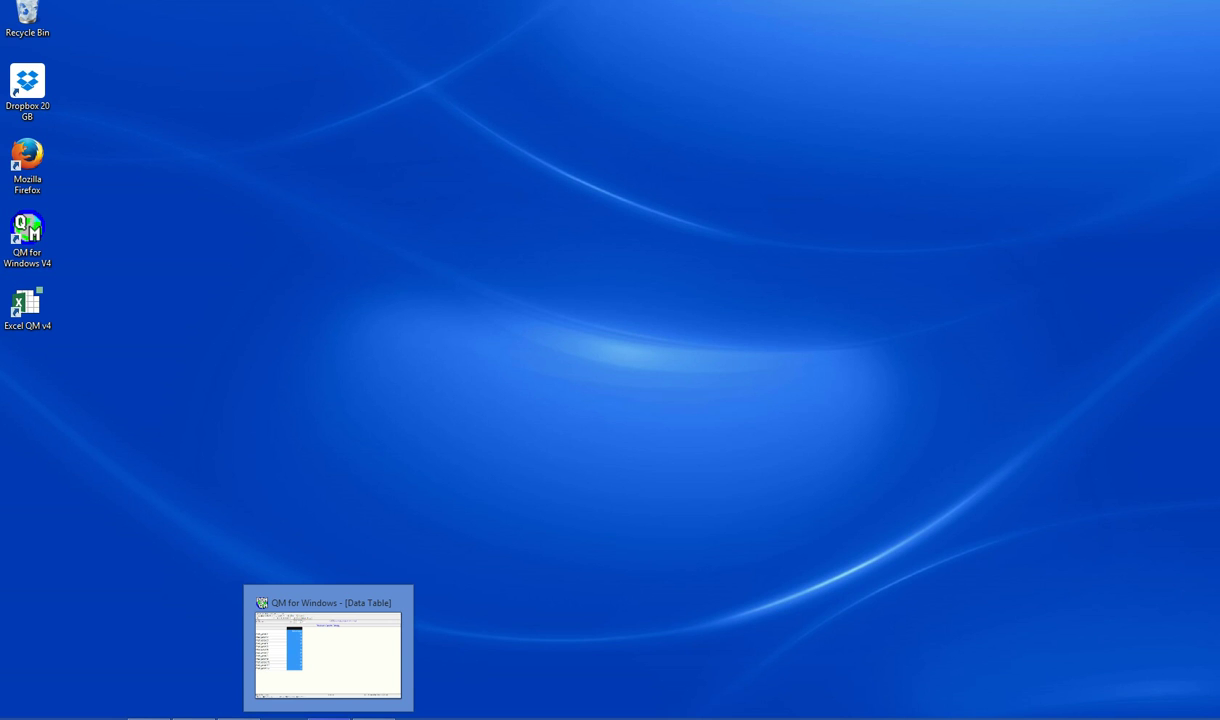
click(328, 650)
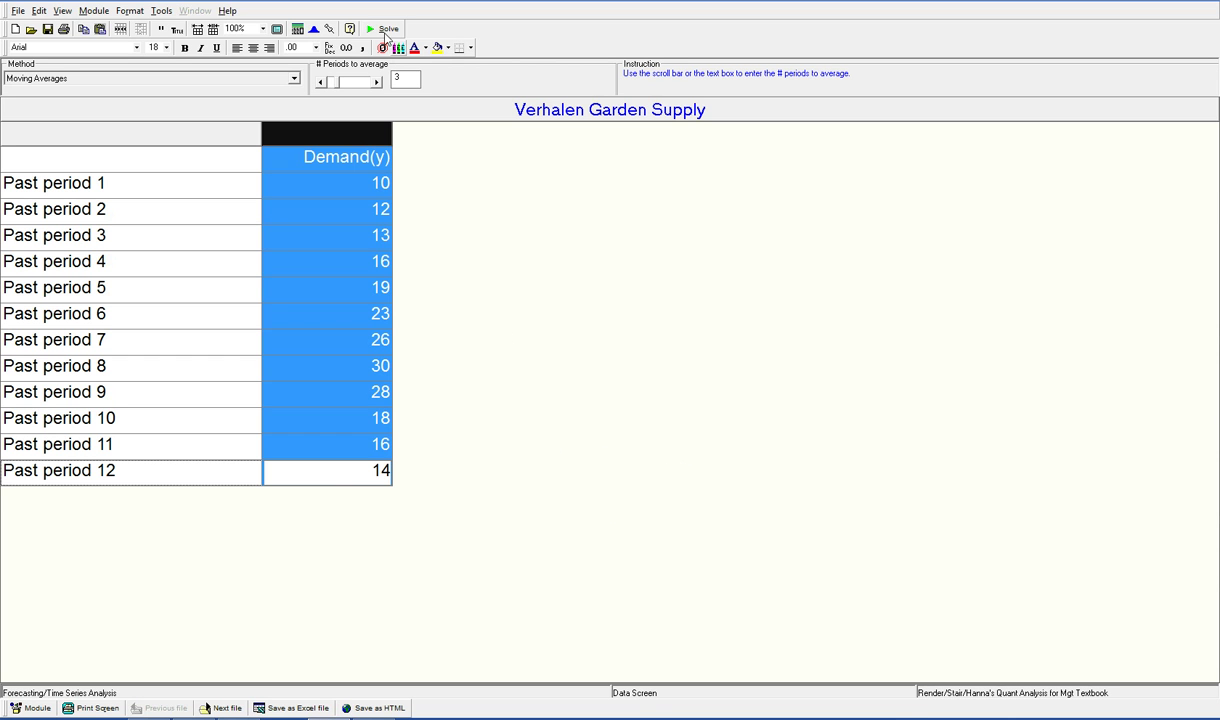
Keep the method on 3-period Moving Averages and solve, forecasting 16 next period
click(332, 182)
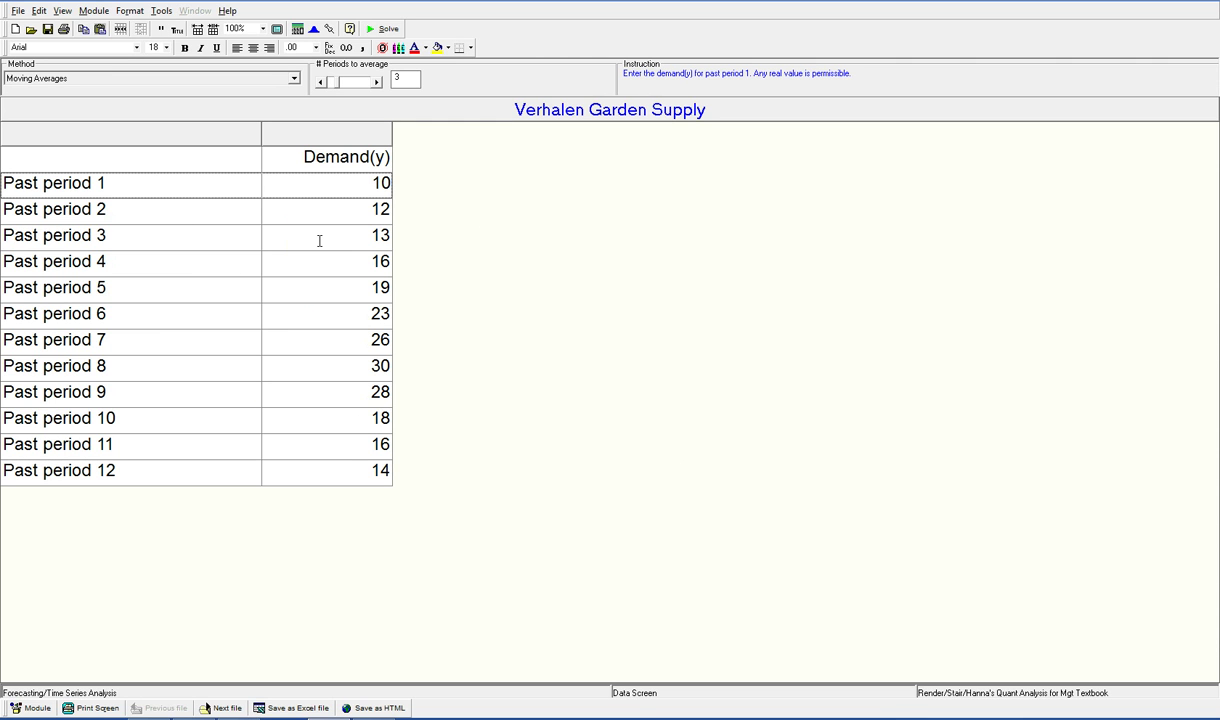
click(290, 79)
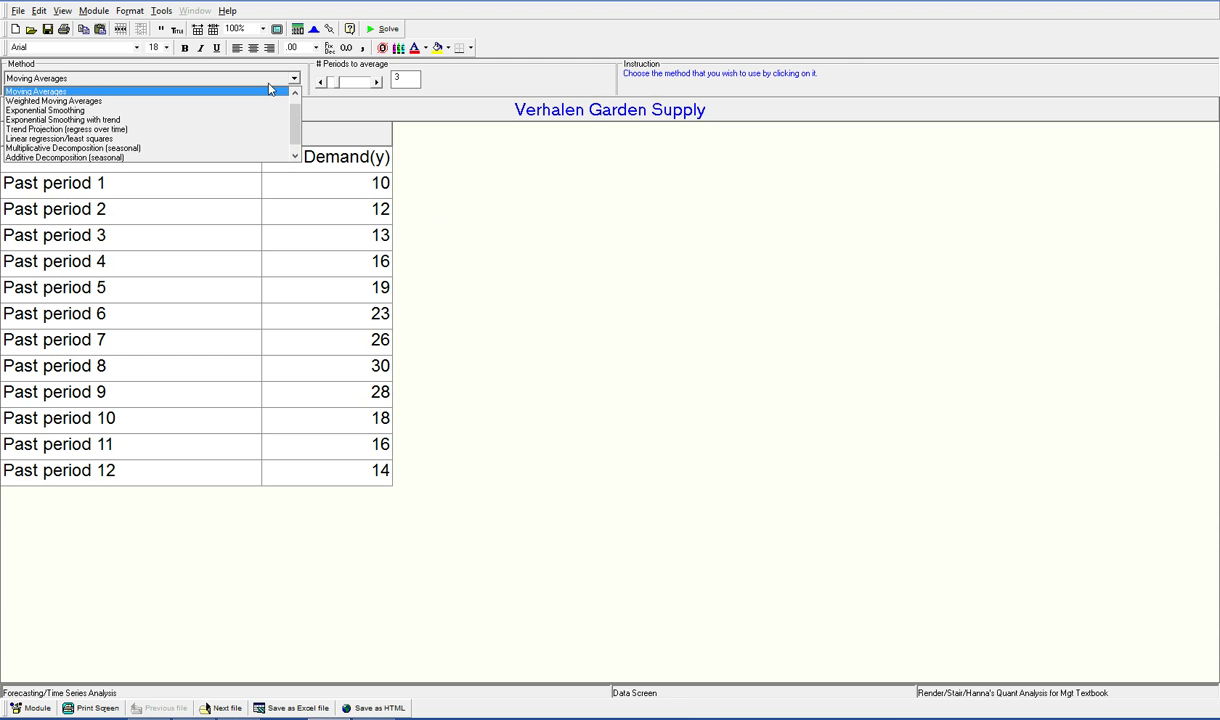
click(263, 91)
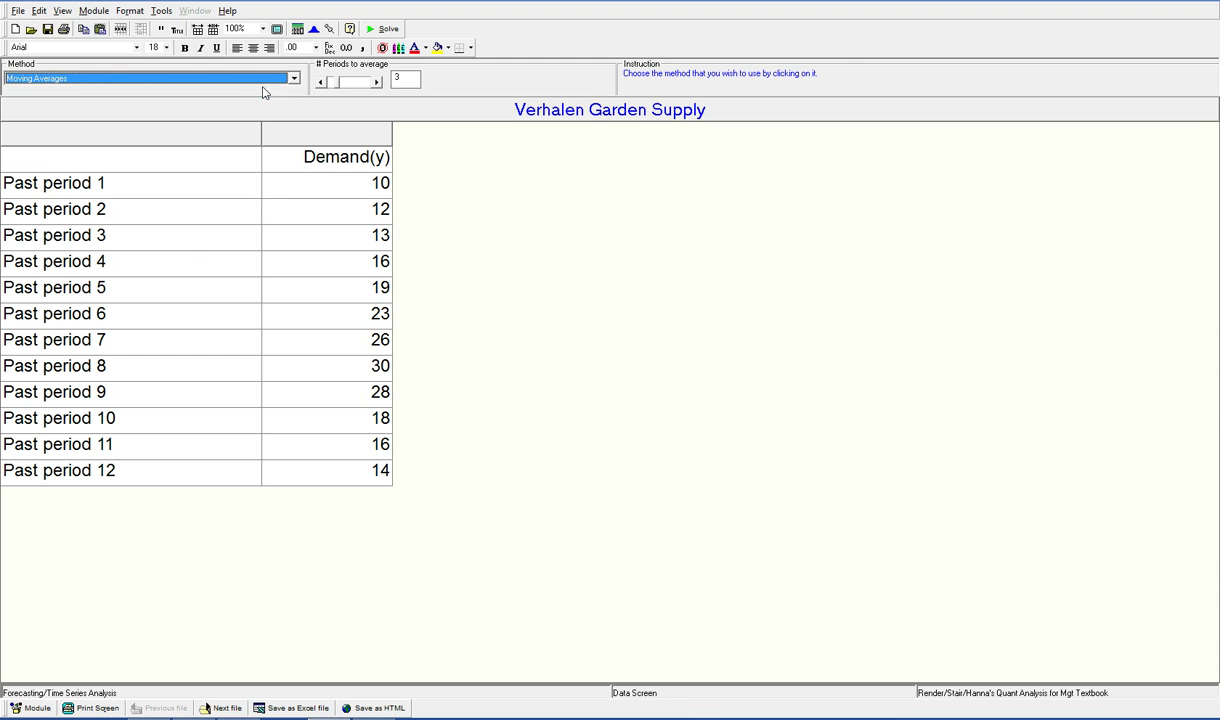
click(375, 34)
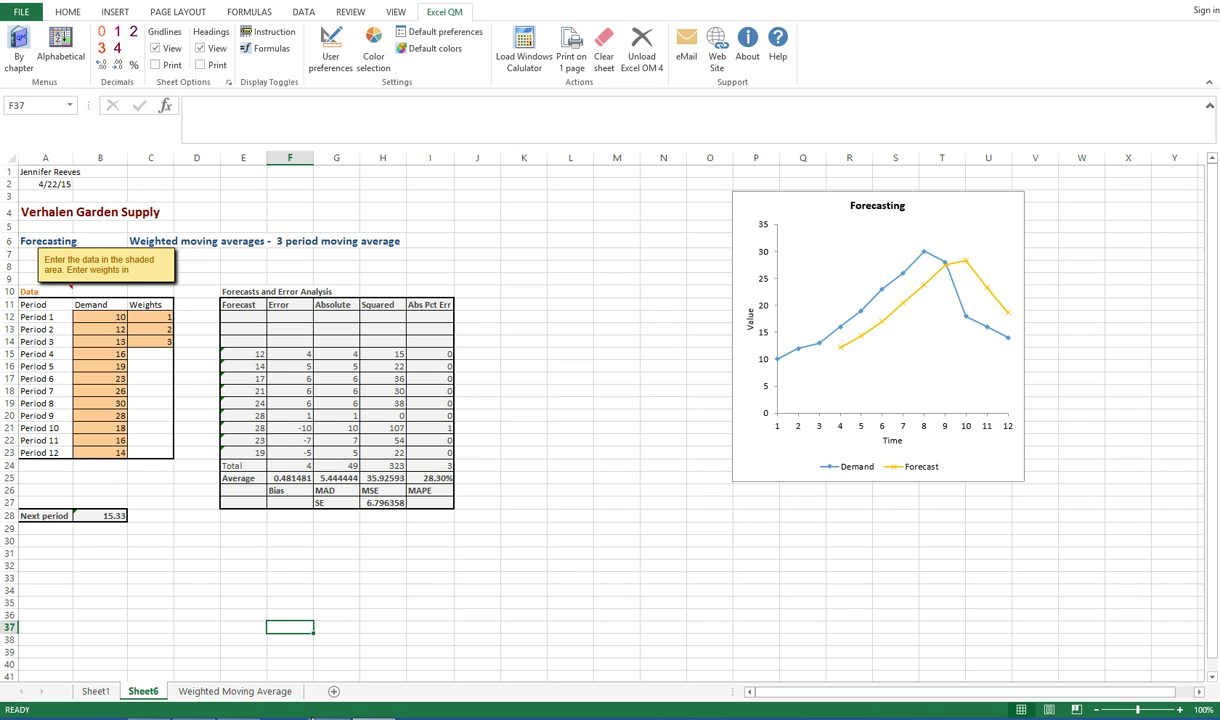
Bring the QM for Windows Forecasting Results summary (MAD 6.48, forecast 16) to the front
mouse_move(328, 717)
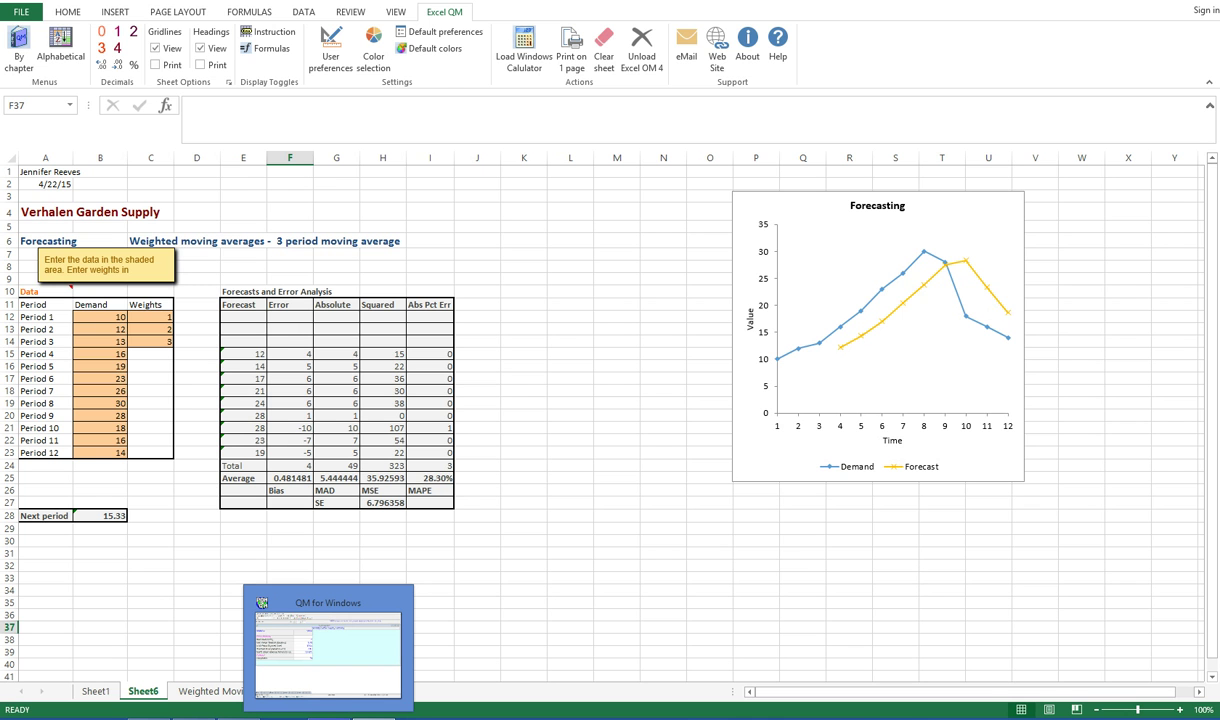
click(328, 645)
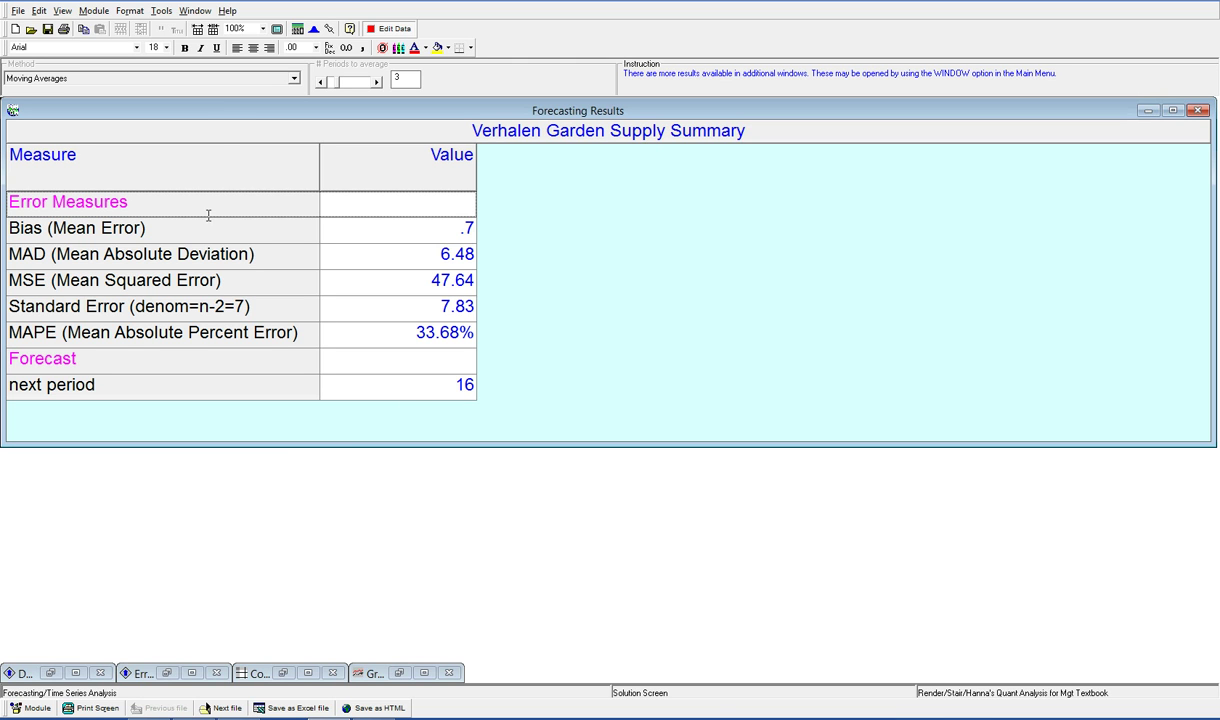
Return from the results to the demand data screen via File > Edit Data
click(18, 11)
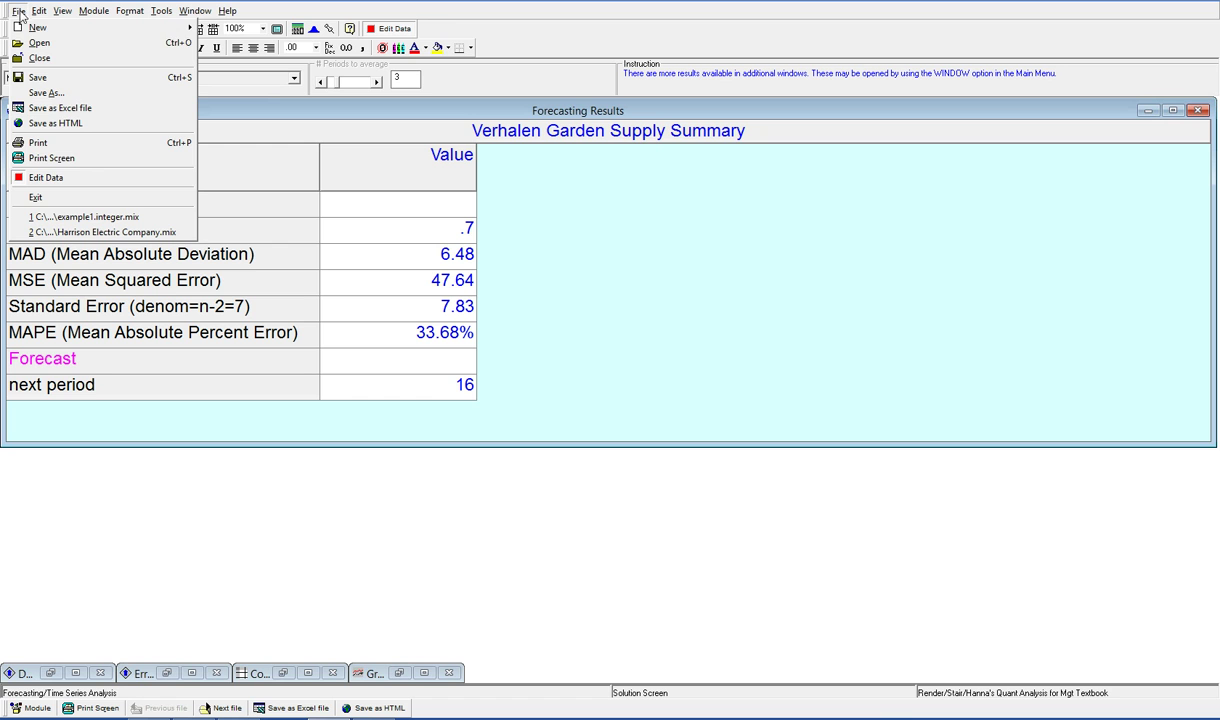
click(46, 177)
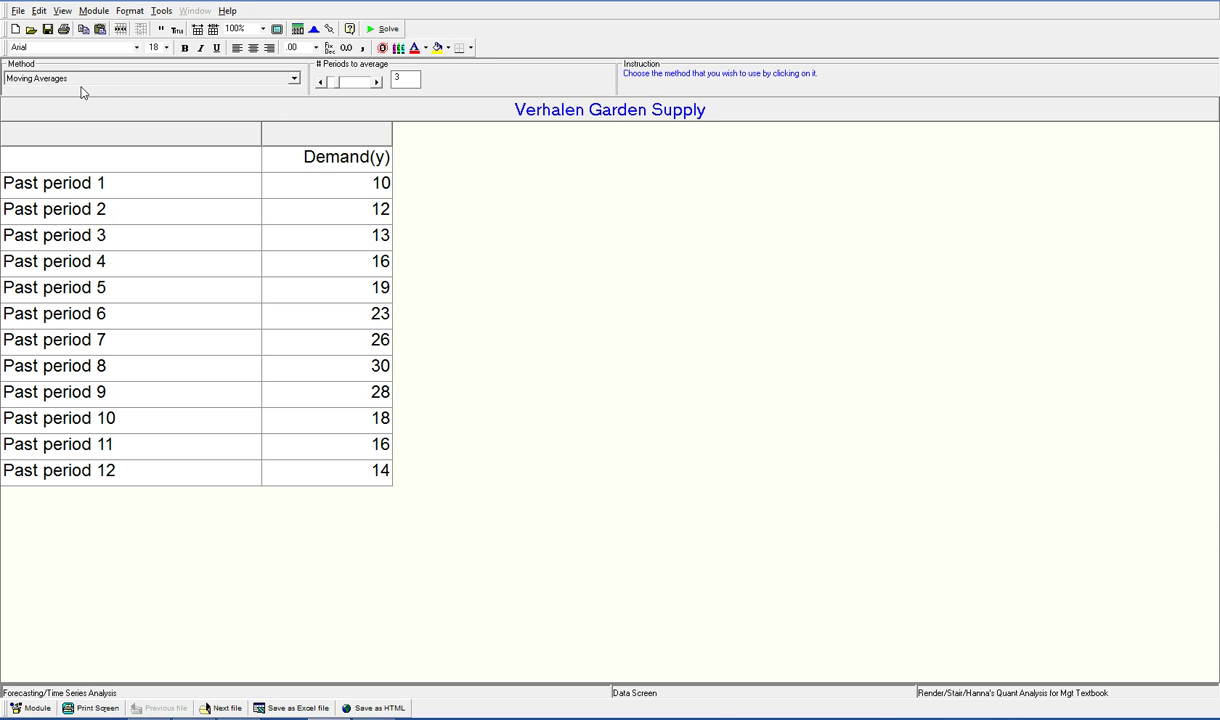
Switch the method to Weighted Moving Averages and raise periods to average from 2 to 3
click(292, 79)
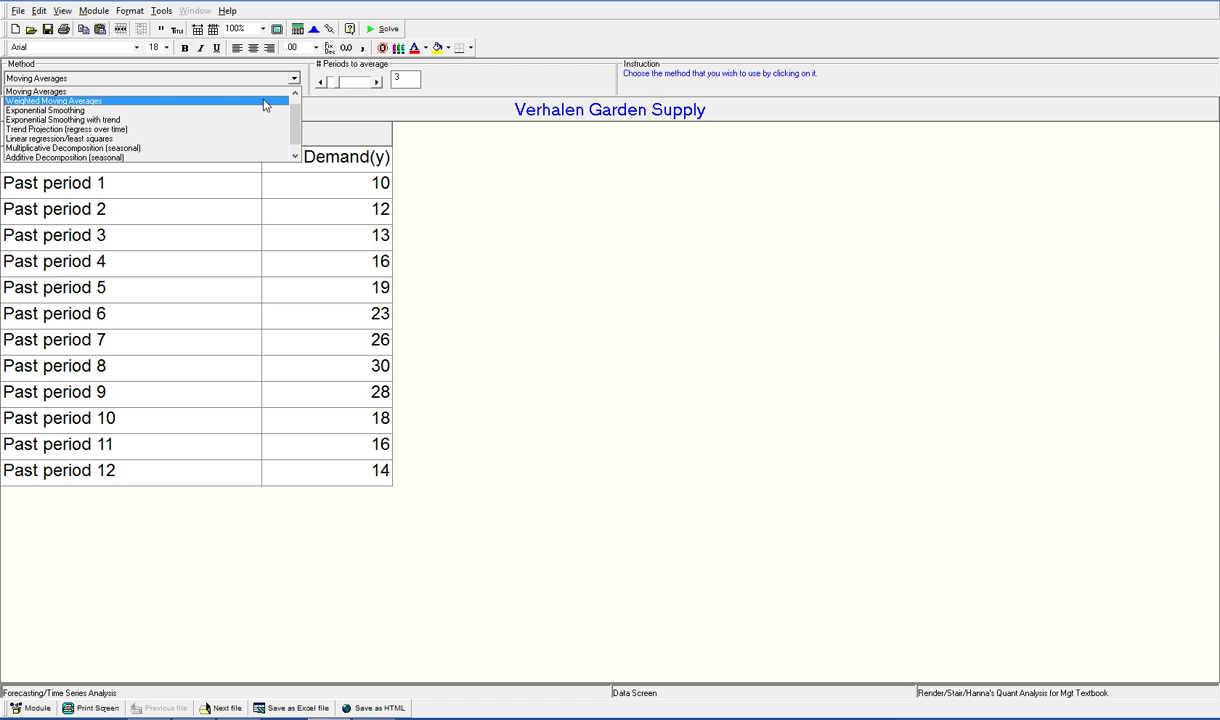
click(265, 101)
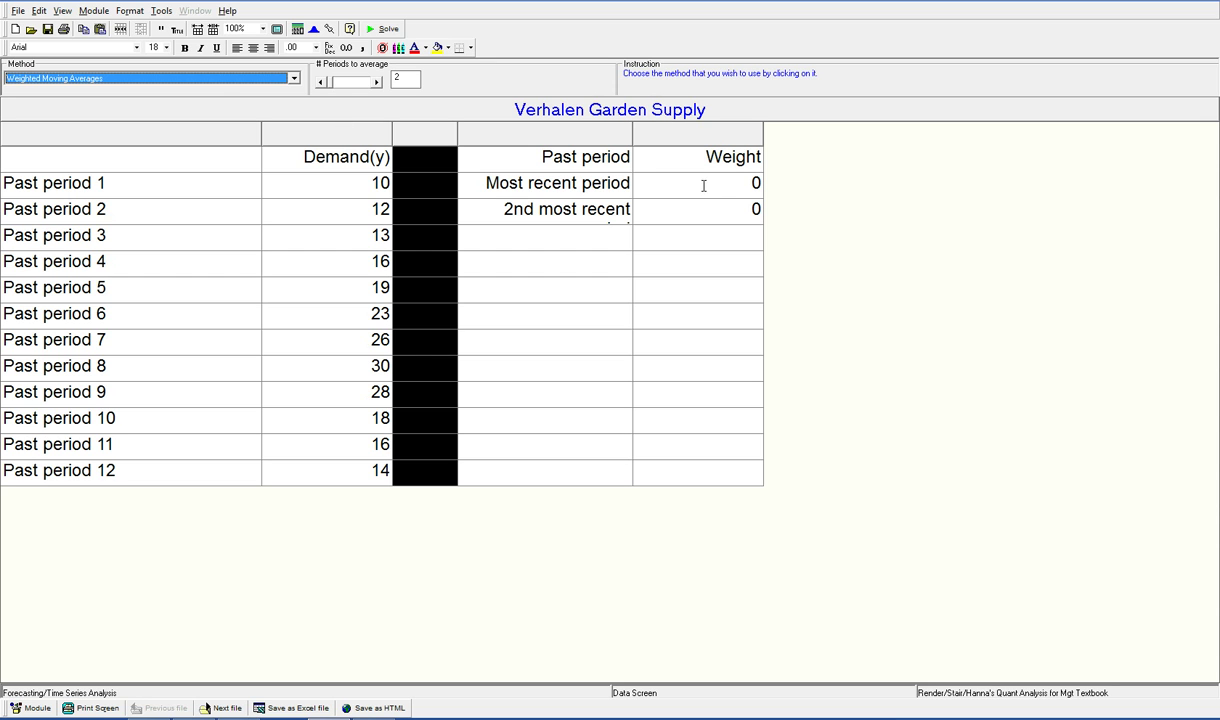
click(537, 353)
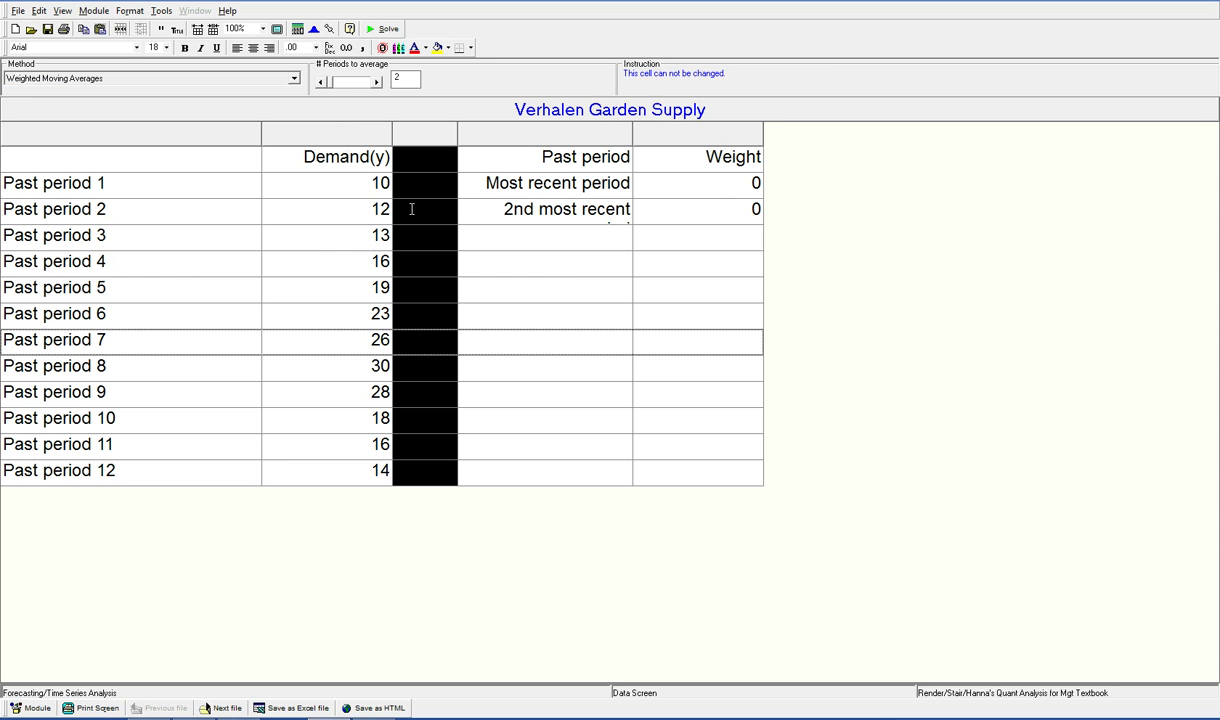
click(408, 155)
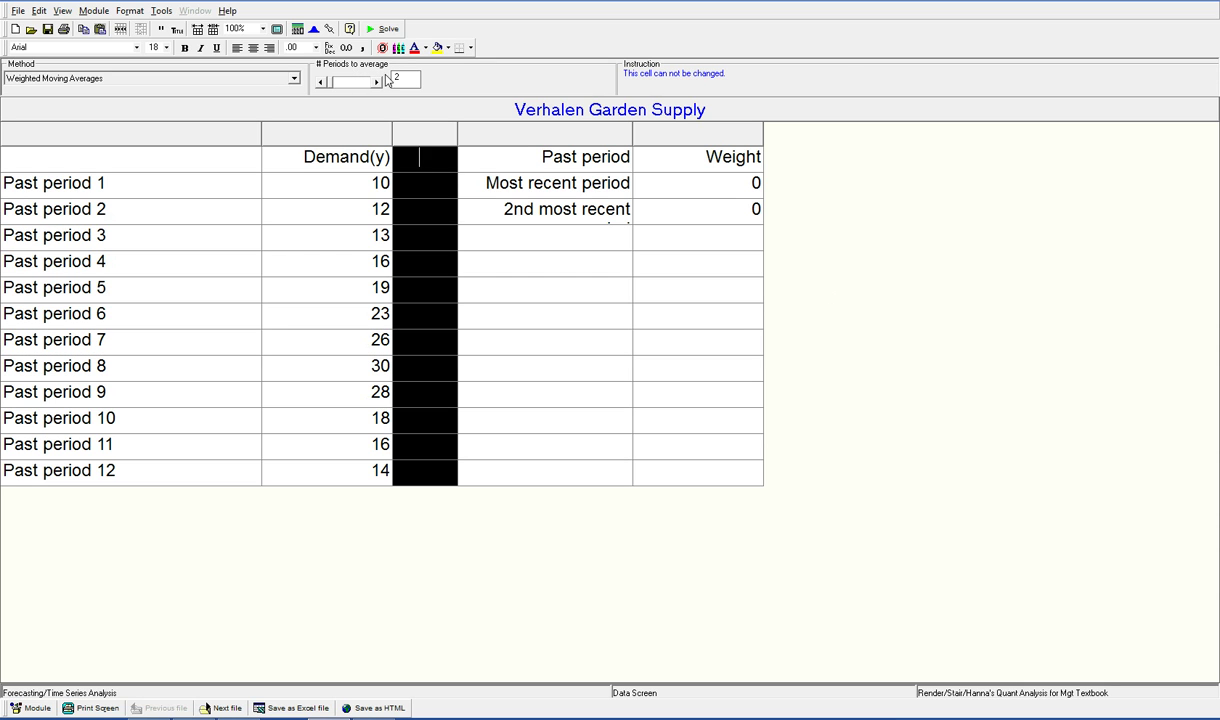
click(378, 81)
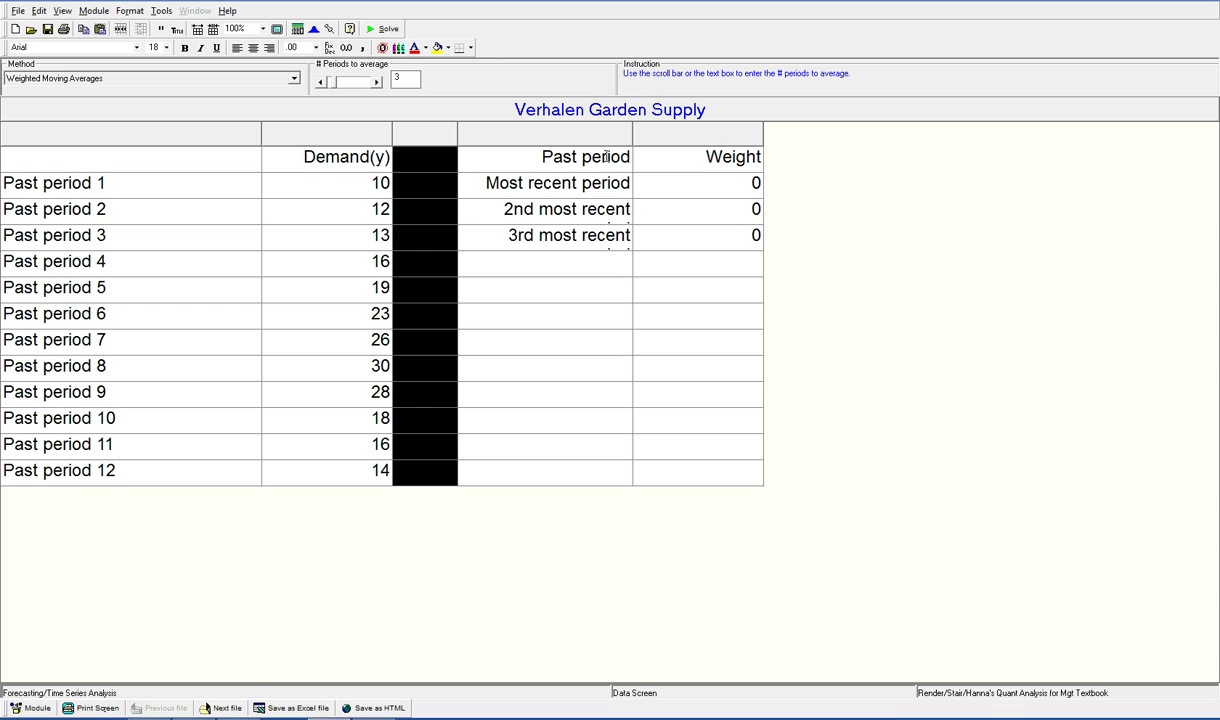
Enter weight 1 for the most recent period and 2 for the second most recent
click(718, 189)
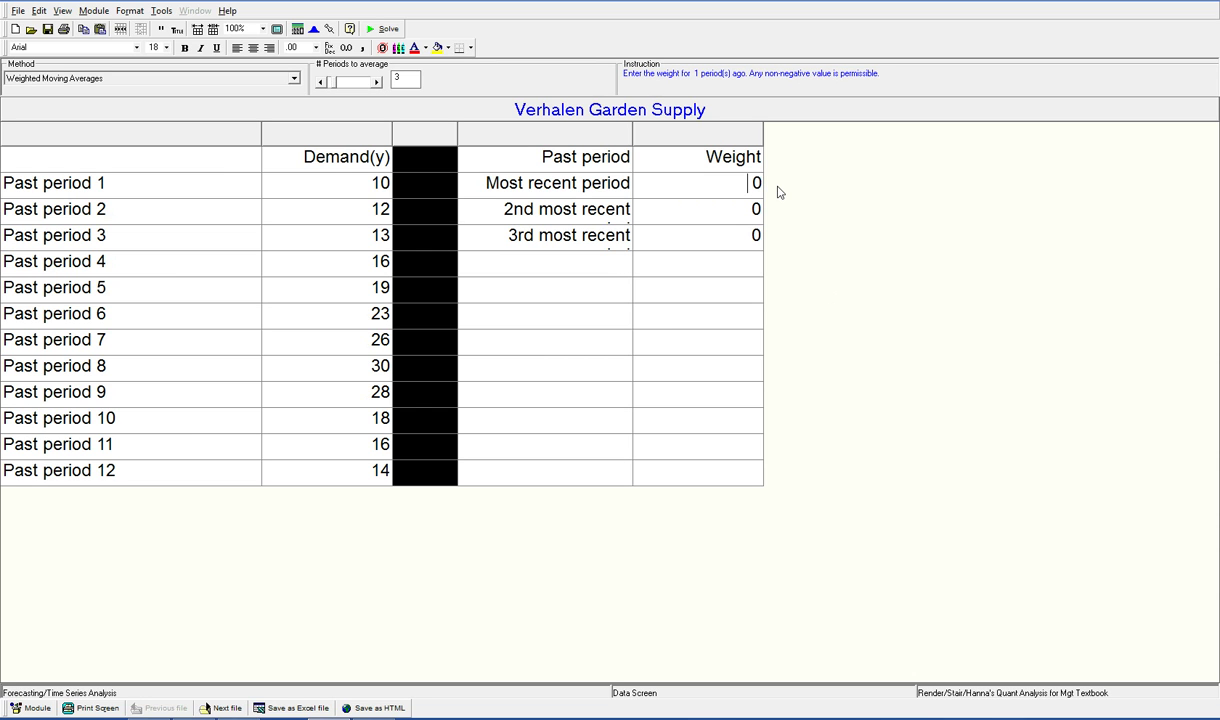
text(1)
key(Delete)
key(Return)
text(2)
Restore the period 3 demand value to 13
click(375, 235)
text(3)
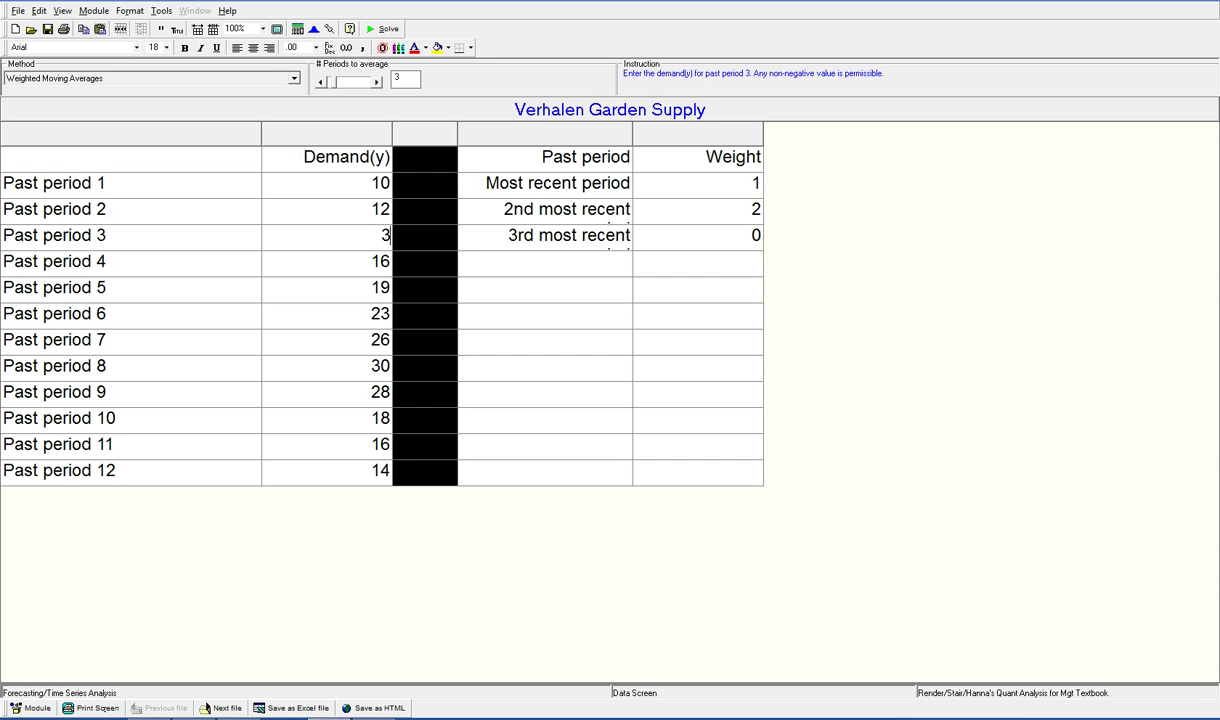
key(BackSpace)
text(13)
Give the third most recent period weight 3 and solve the forecast
click(756, 235)
text(3)
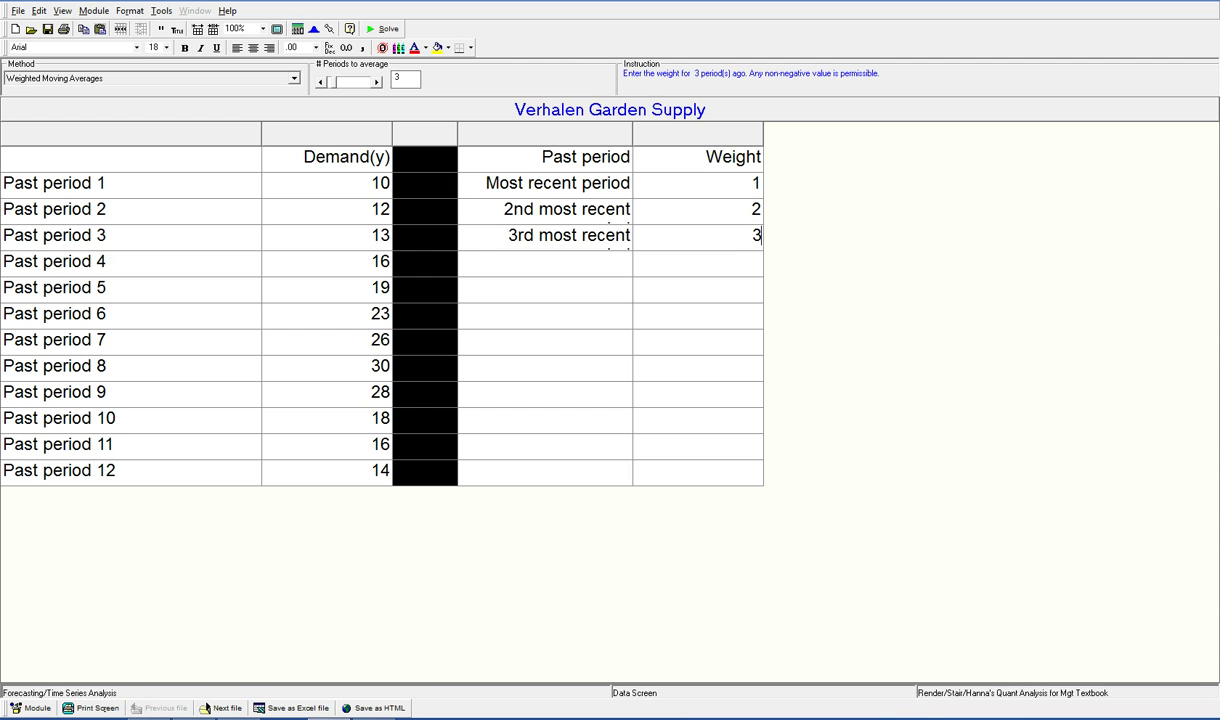
click(383, 29)
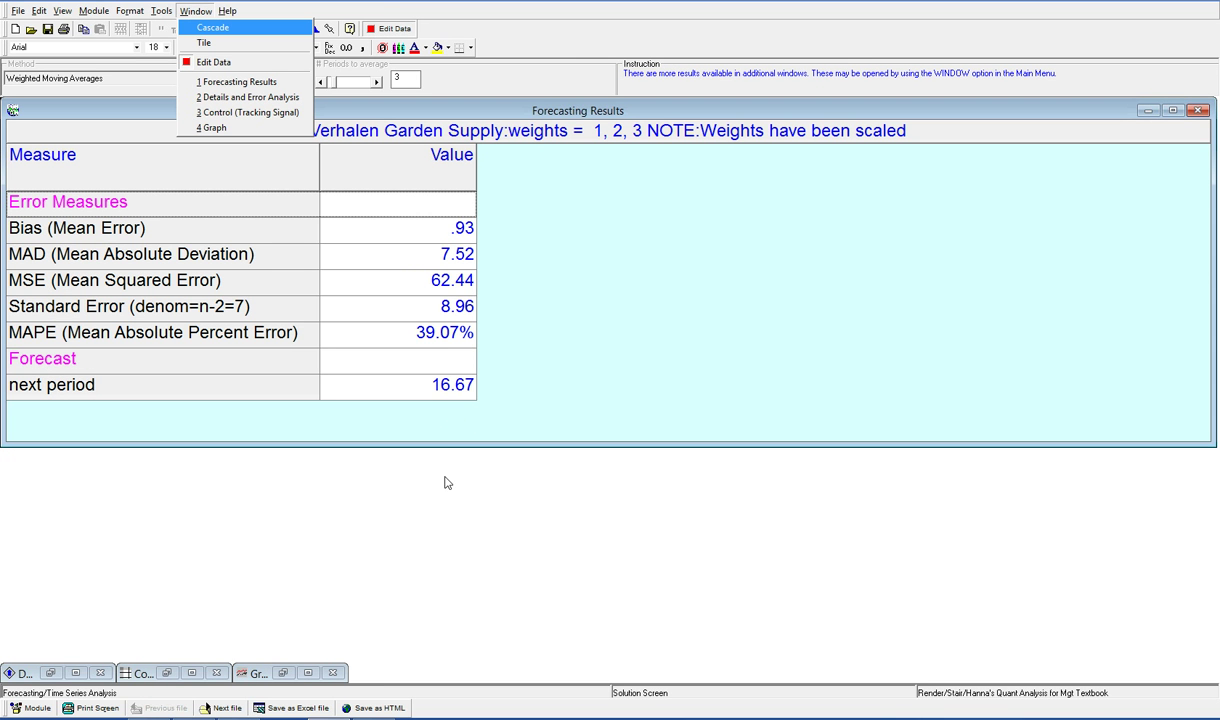
Back in the data screen, set the most recent weight to 3 and the third most recent to 1
click(265, 63)
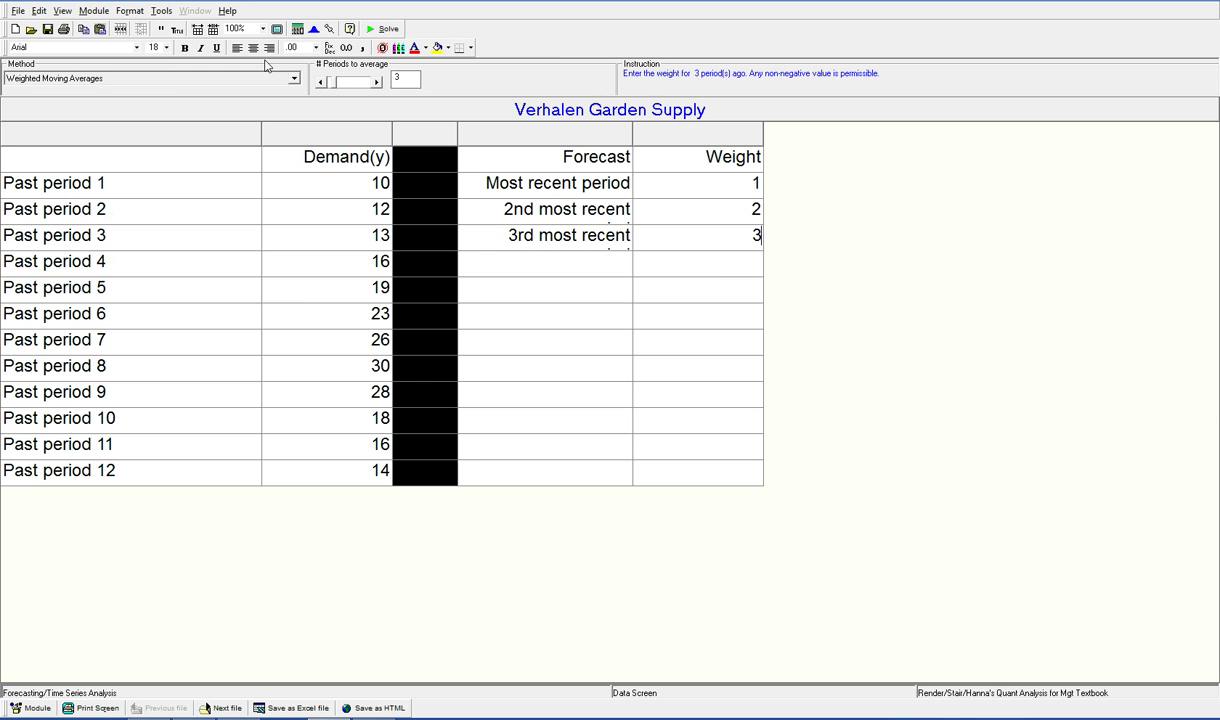
click(764, 183)
text(3)
click(716, 228)
text(1)
key(Return)
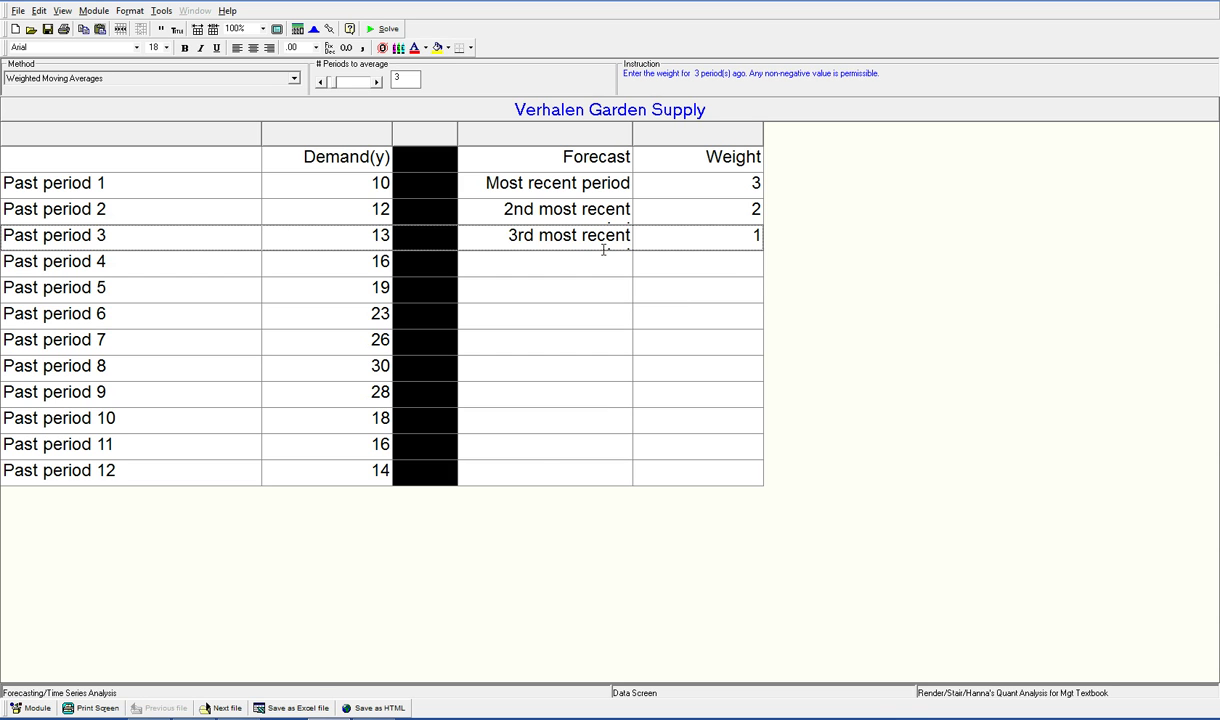
click(602, 244)
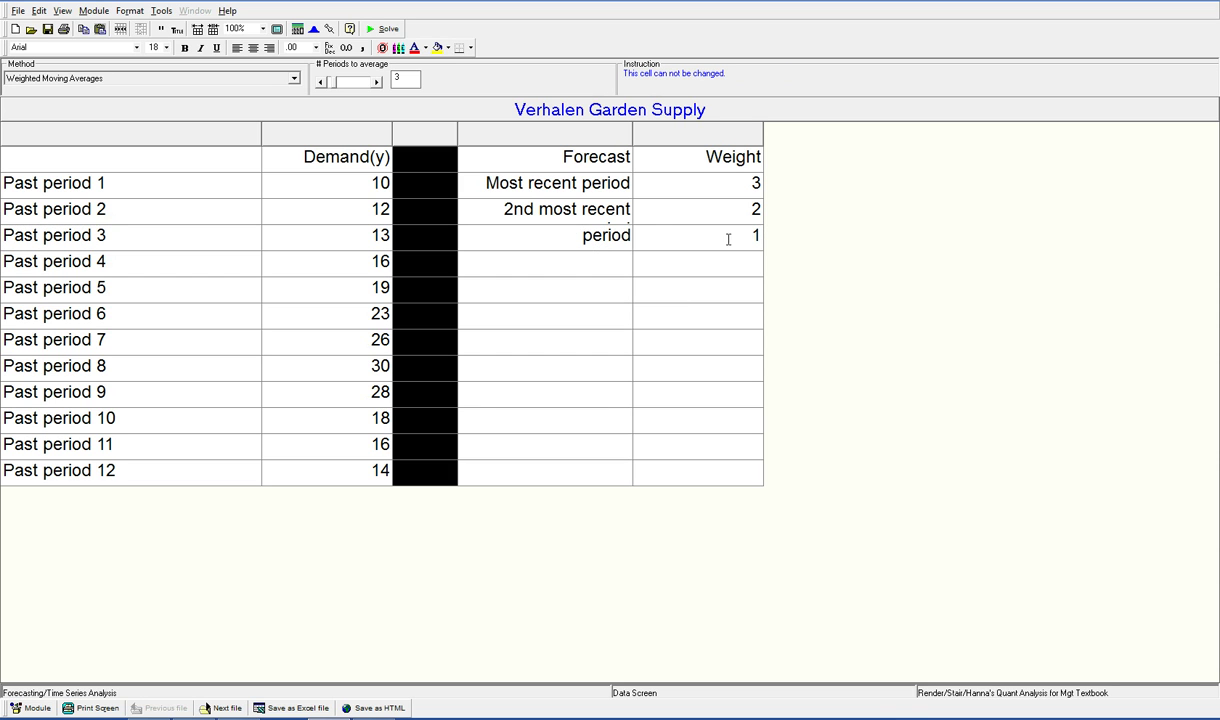
key(Escape)
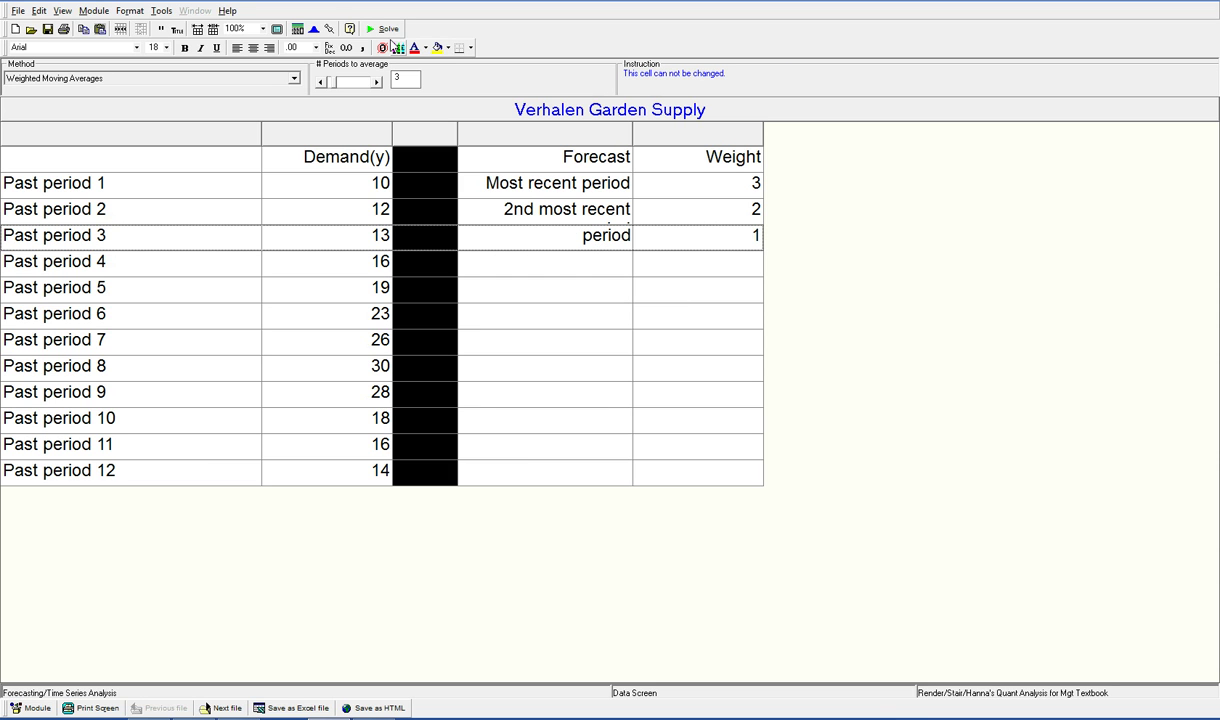
Re-solve with weights 3-2-1, getting MAD 5.44, MSE 35.93 and forecast 15.33
click(370, 29)
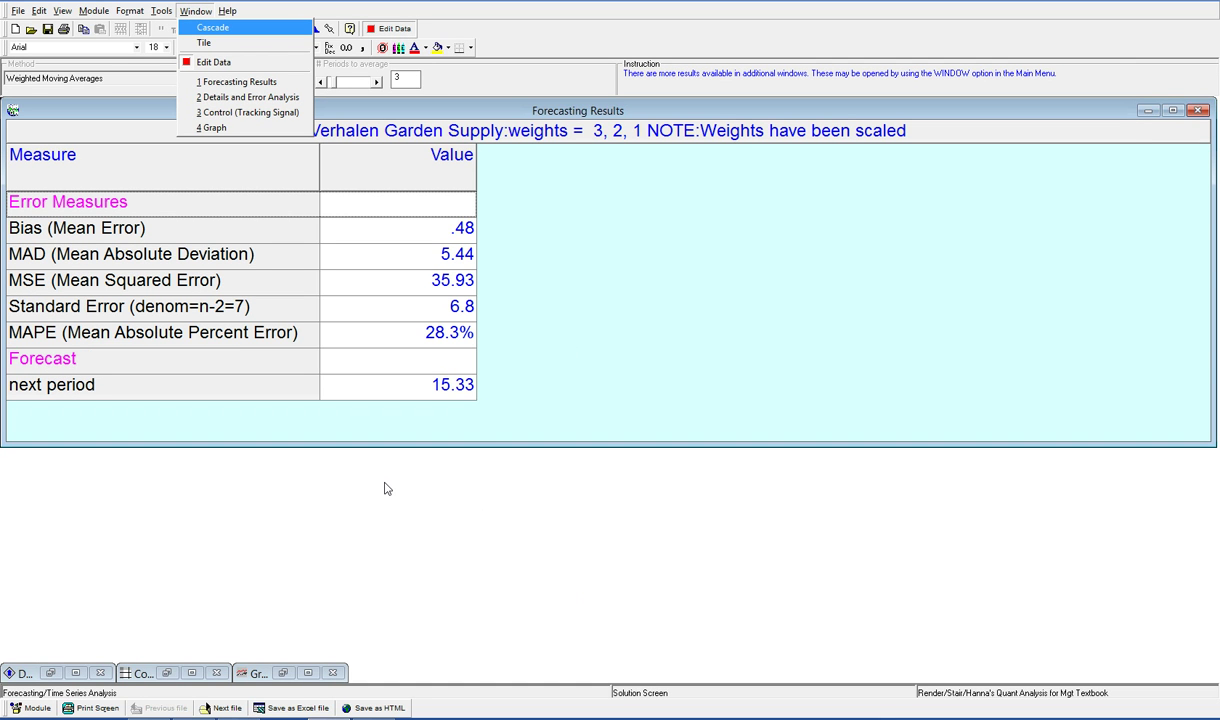
click(693, 203)
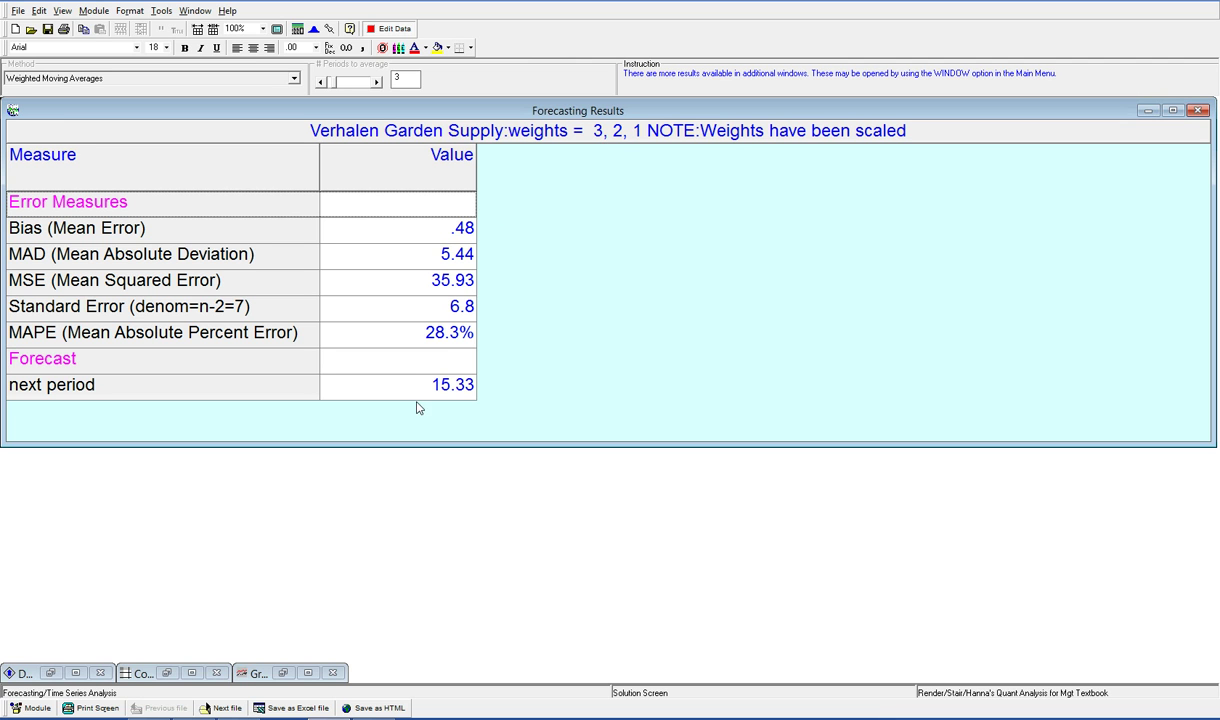
click(308, 672)
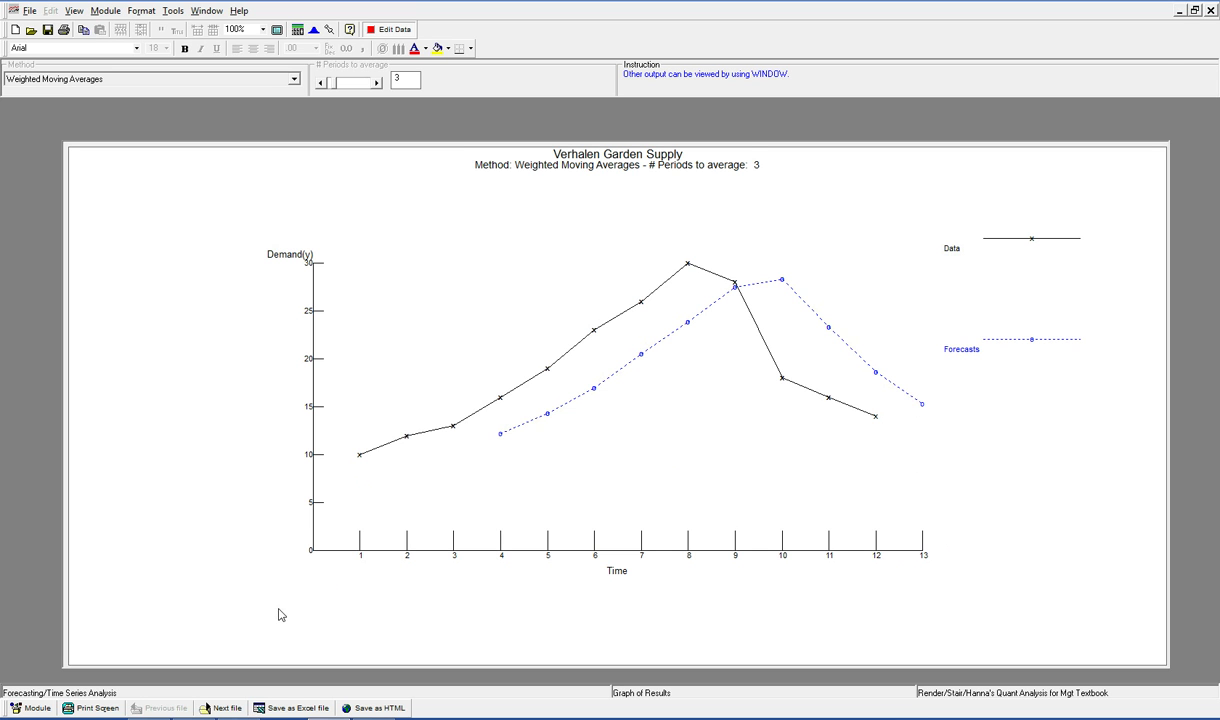
click(1180, 10)
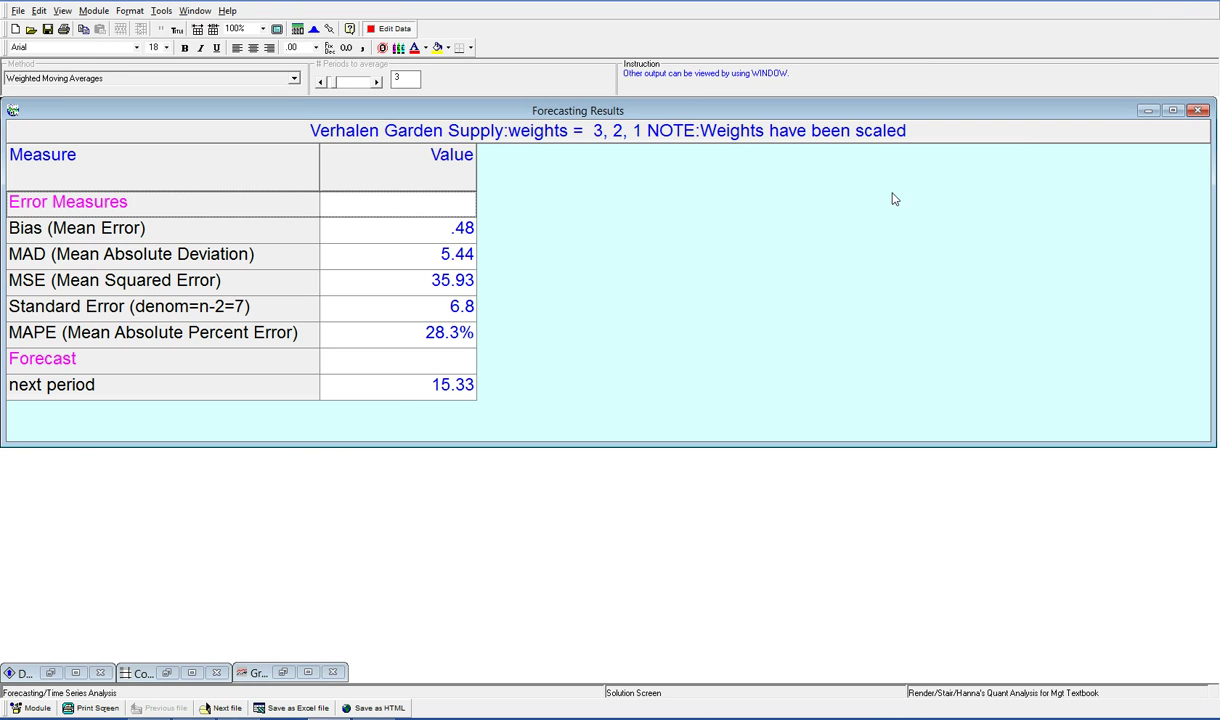
View the Control solution table full size, then minimize it, Forecasting Results and Excel
click(190, 673)
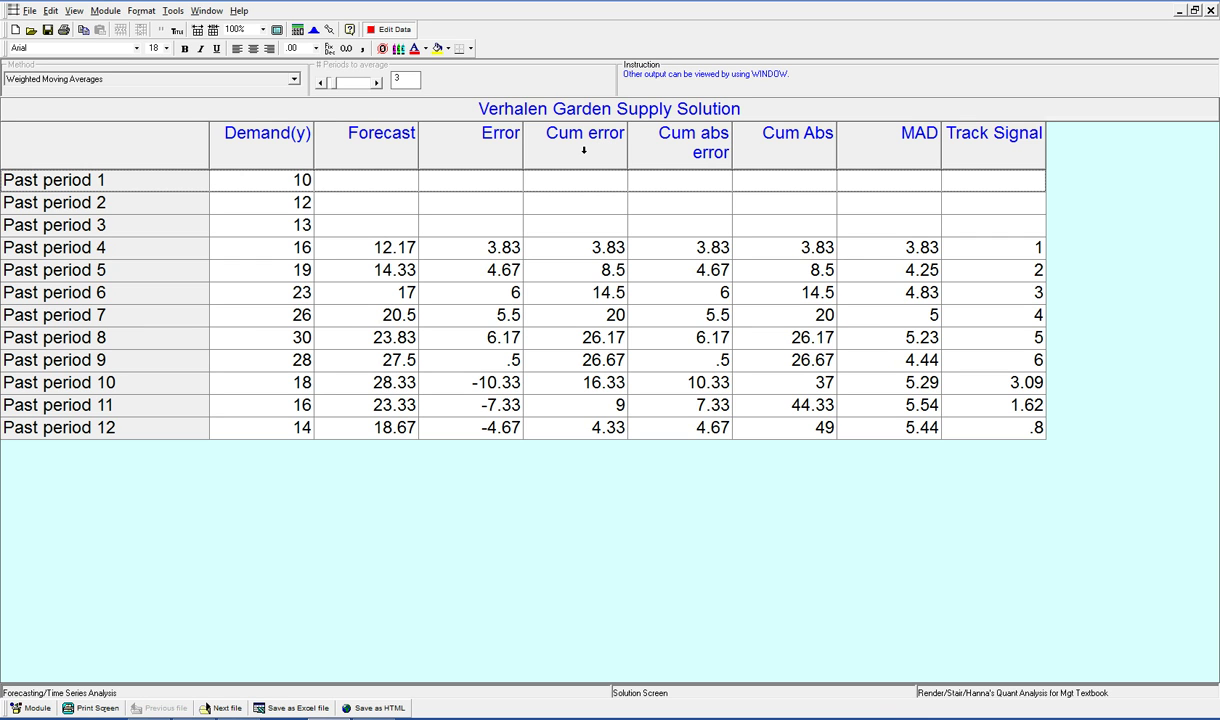
click(1180, 11)
click(1148, 111)
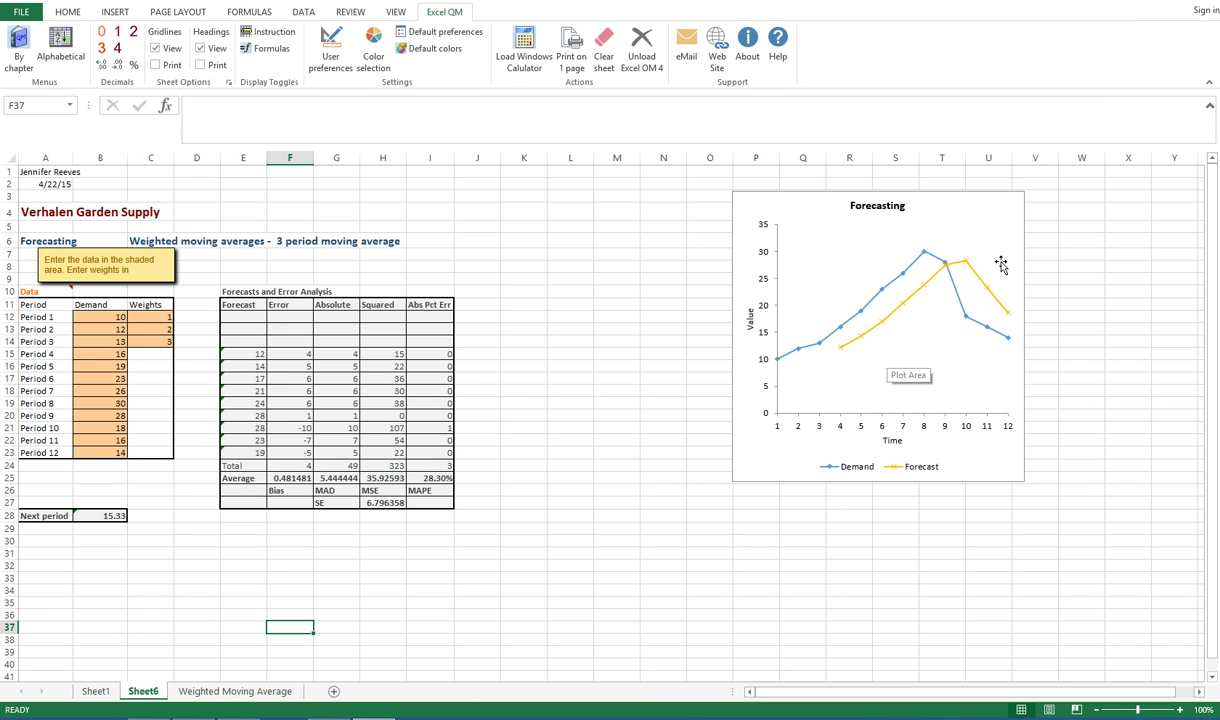
click(1170, 3)
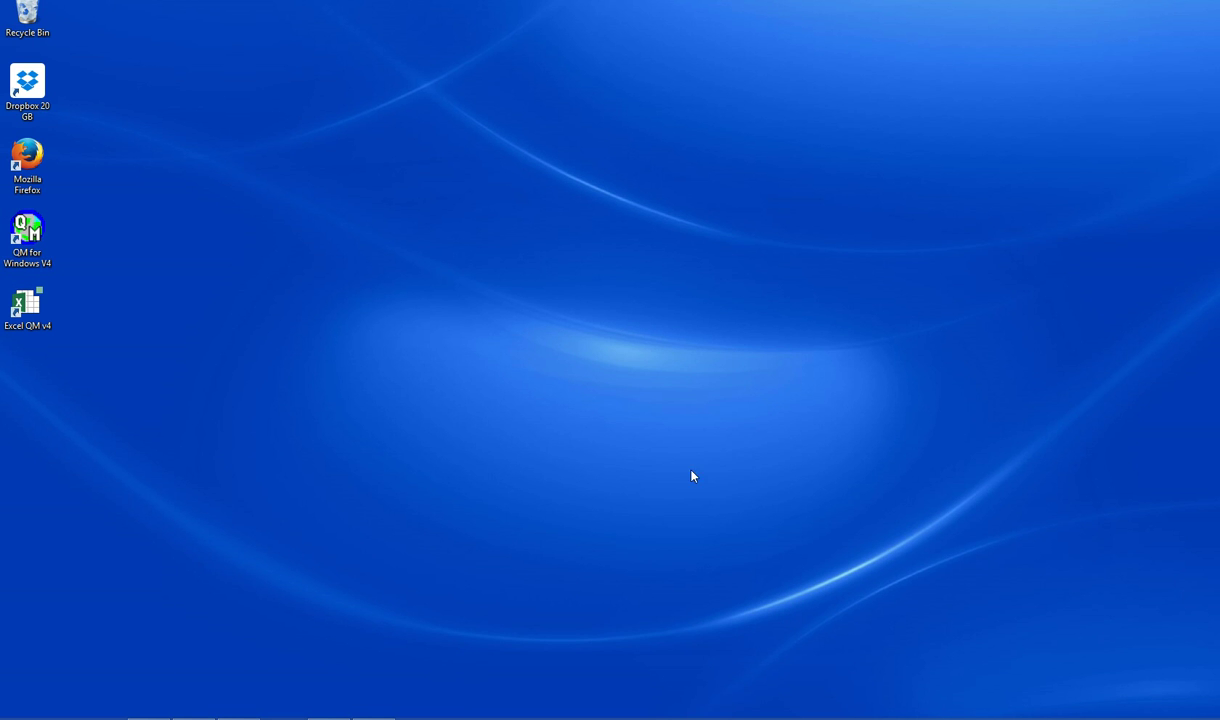